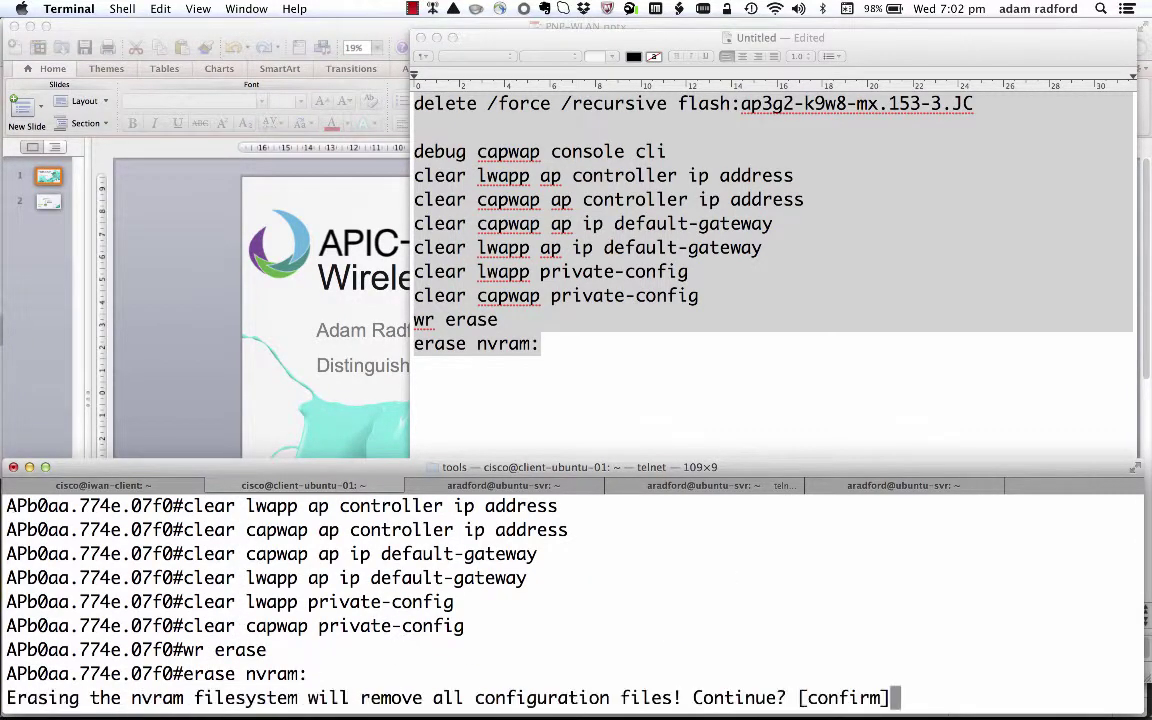
- Erase the access point's NVRAM and reload it, confirming both prompts
{"action": "key", "text": "Return"}
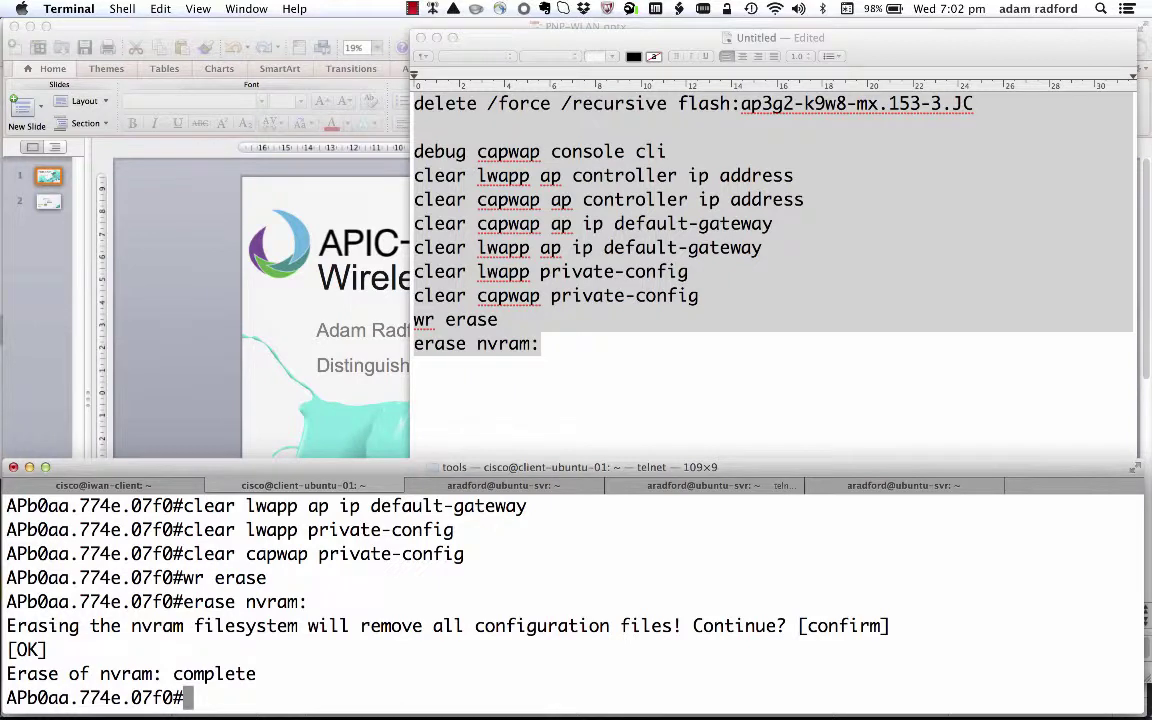
{"action": "type", "text": "reload"}
{"action": "key", "text": "Return"}
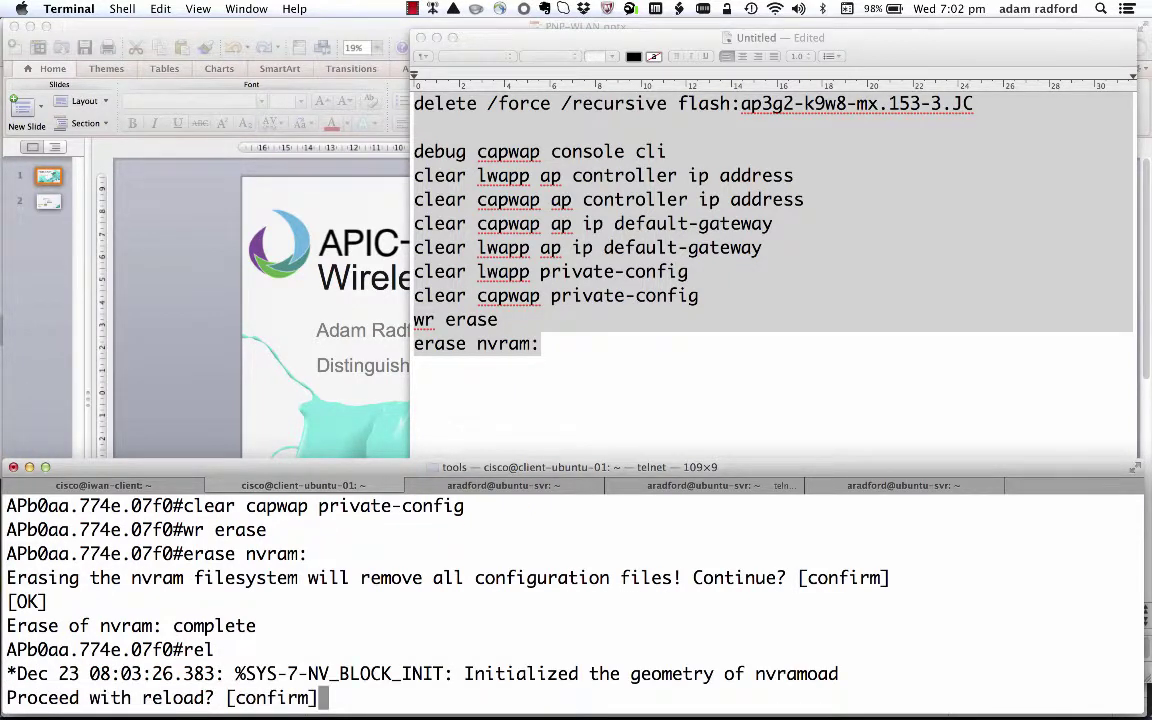
{"action": "key", "text": "Return"}
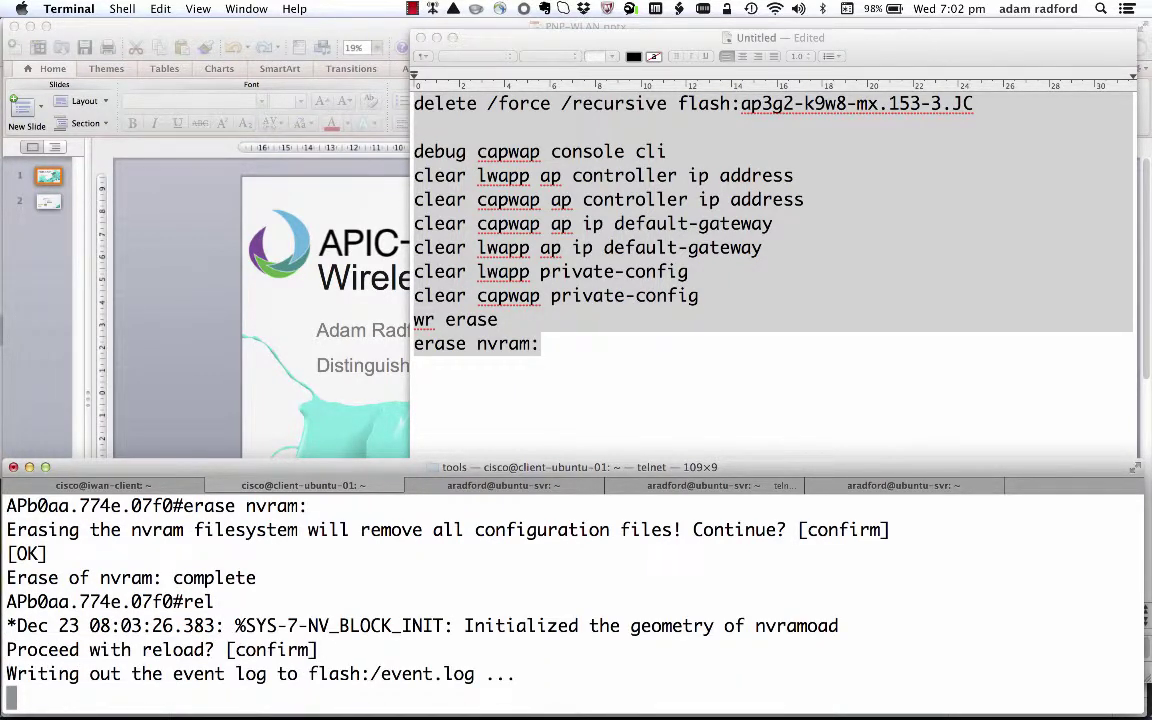
{"action": "key", "text": "super+Tab"}
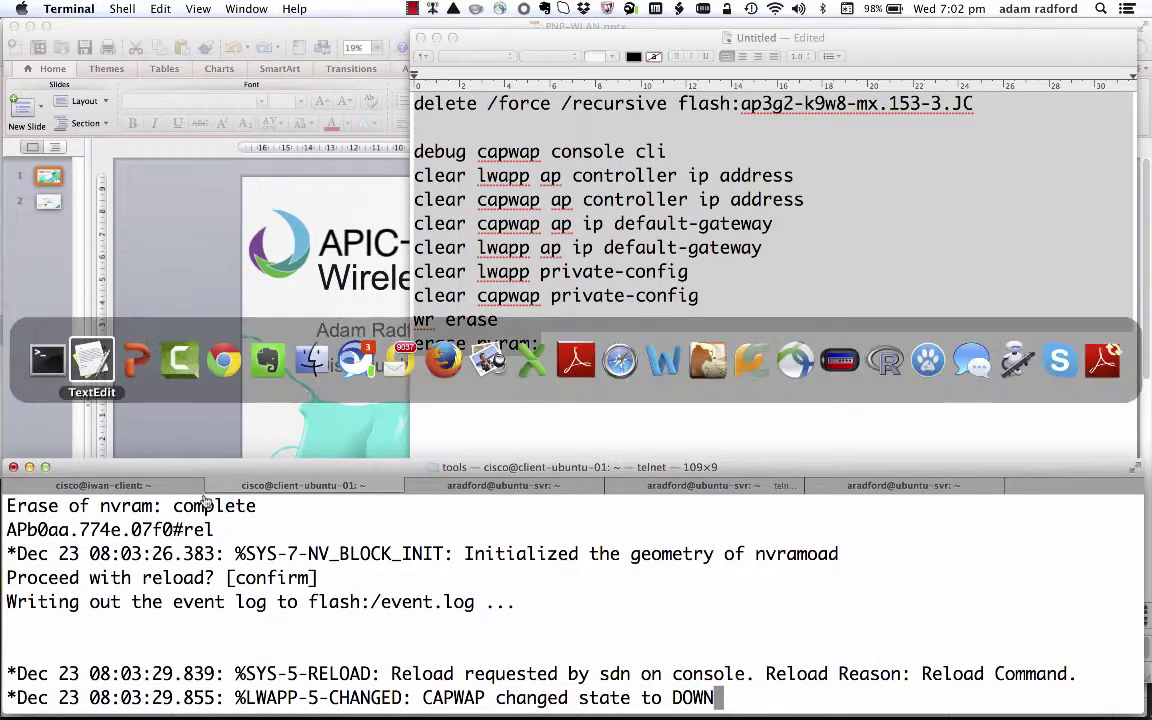
- Load the aaa-test Plug and Play project, showing its provisioned AP with ap-config.json
{"action": "key", "text": "super+Tab"}
{"action": "key", "text": "super+Tab"}
{"action": "key", "text": "super+Tab"}
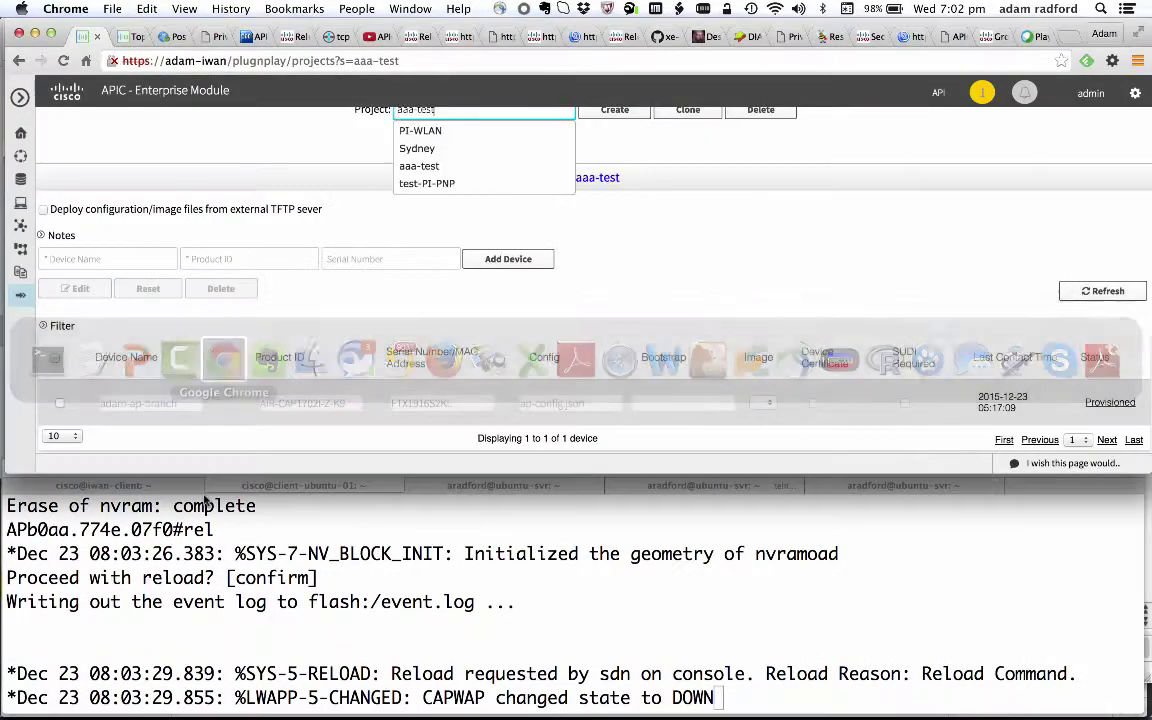
{"action": "left_click", "coordinate": [251, 142]}
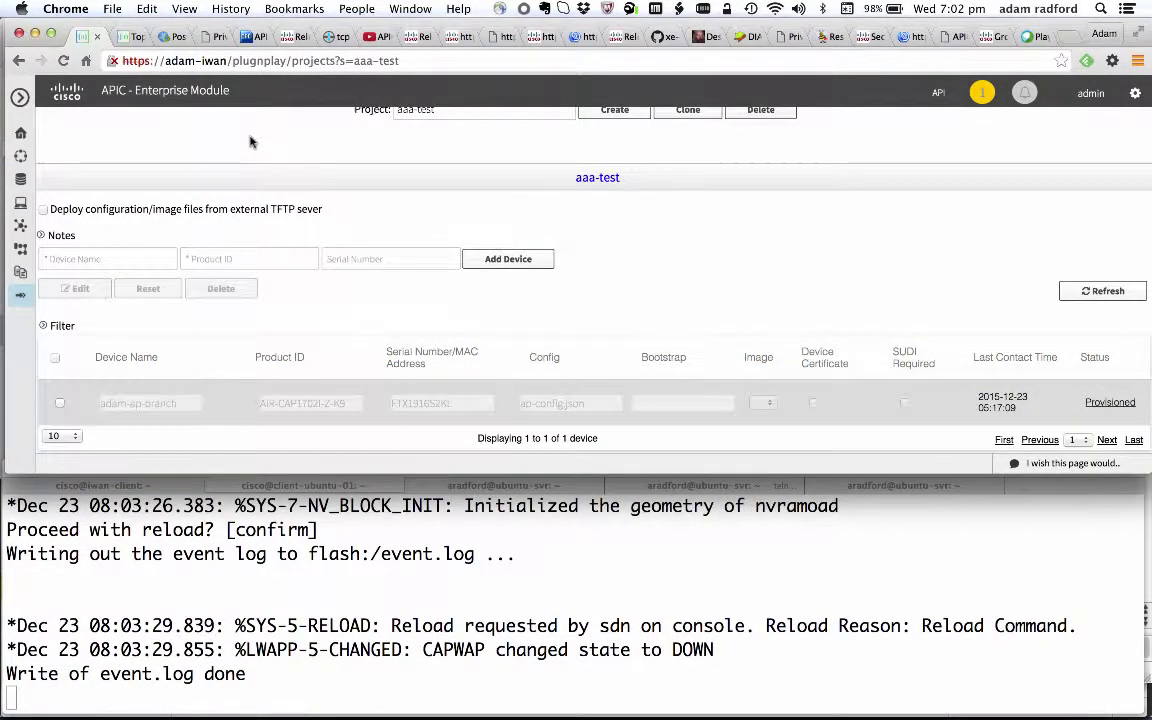
{"action": "scroll", "coordinate": [251, 142], "scroll_direction": "up", "scroll_amount": 2}
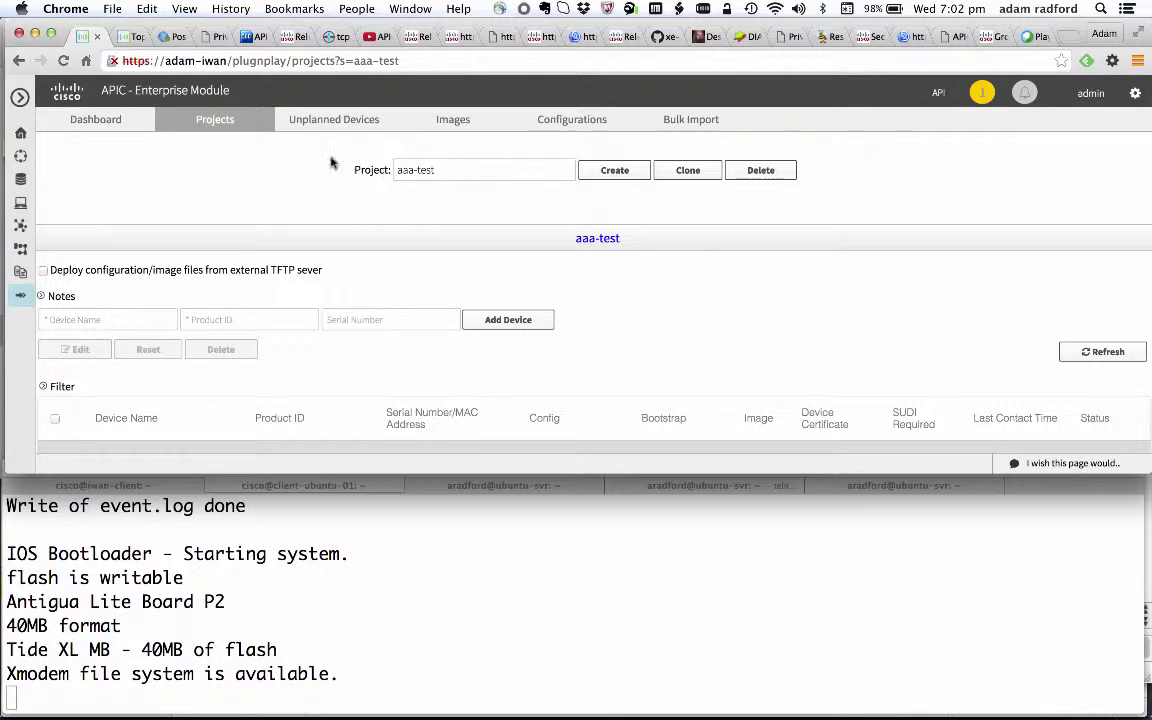
{"action": "left_click", "coordinate": [214, 124]}
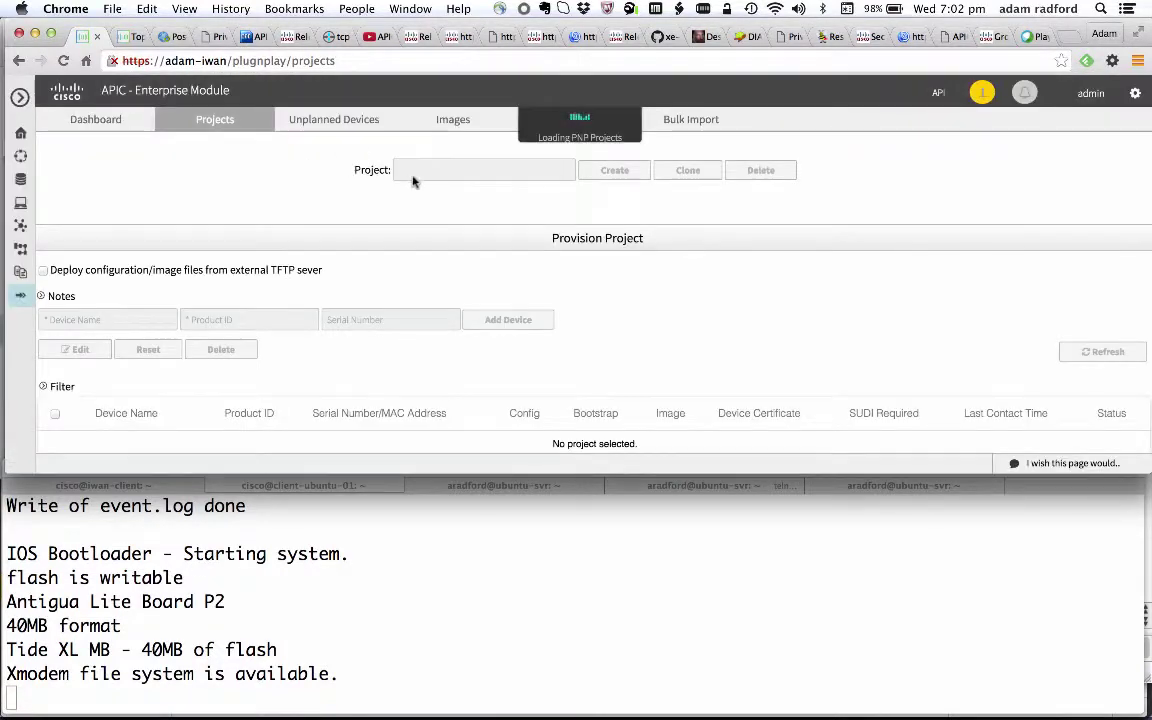
{"action": "left_click", "coordinate": [415, 167]}
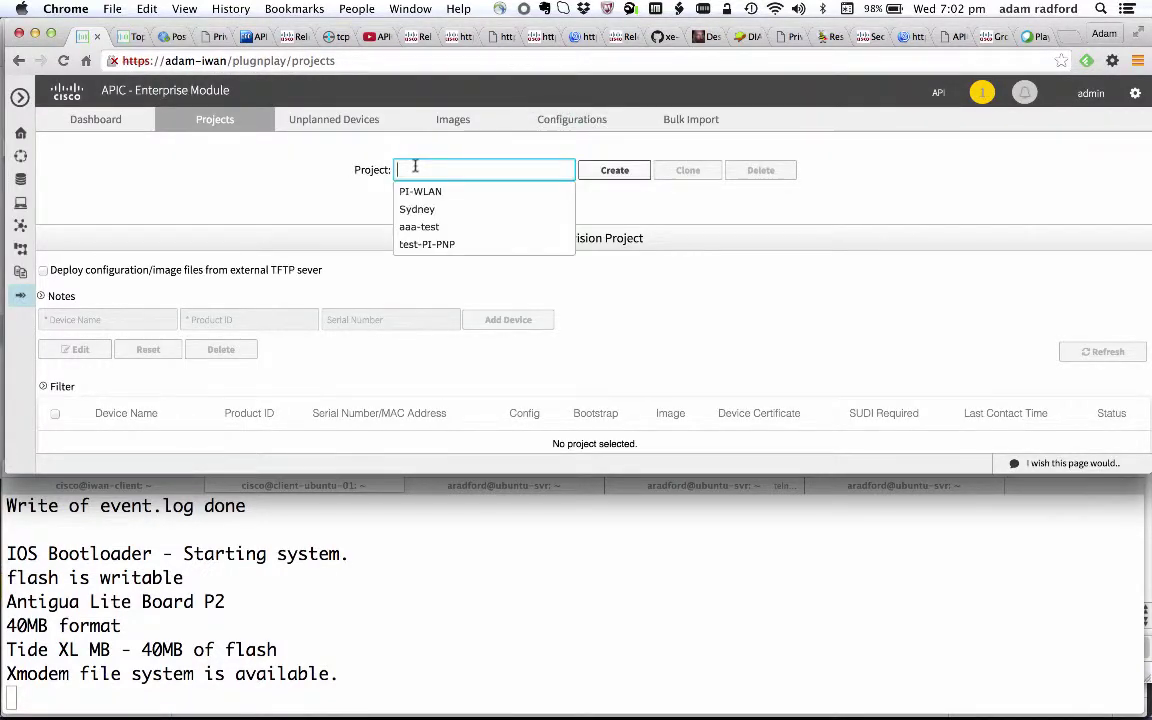
{"action": "left_click", "coordinate": [420, 227]}
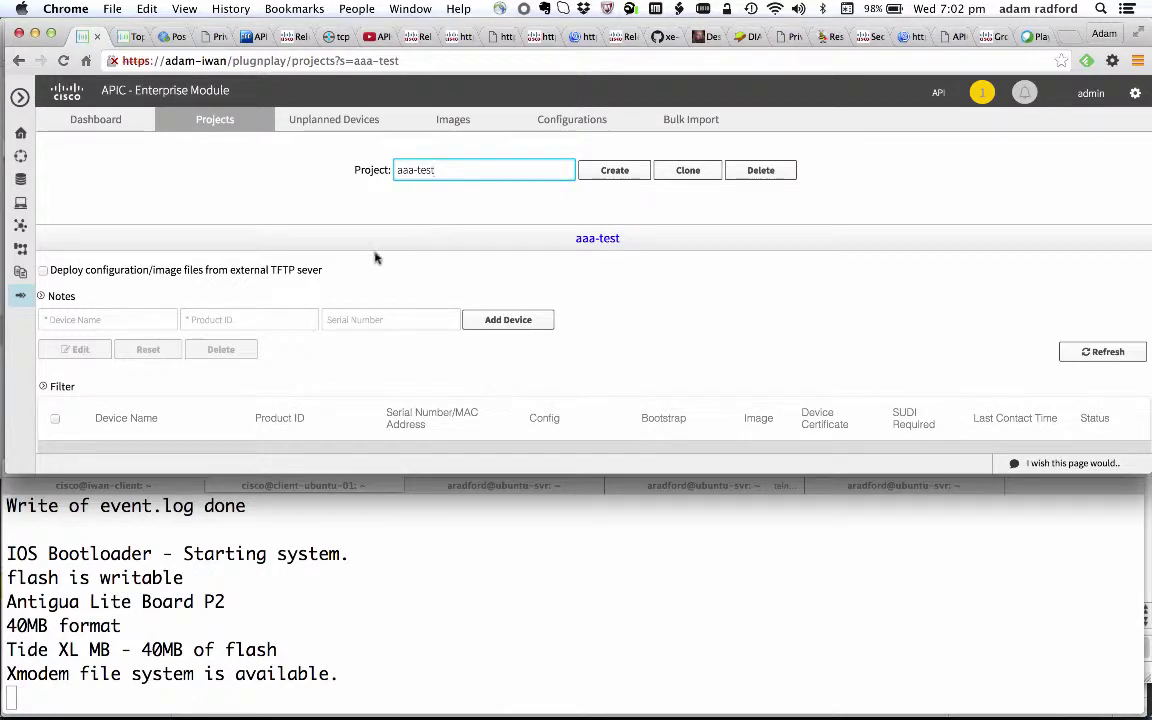
{"action": "scroll", "coordinate": [370, 209], "scroll_direction": "down", "scroll_amount": 2}
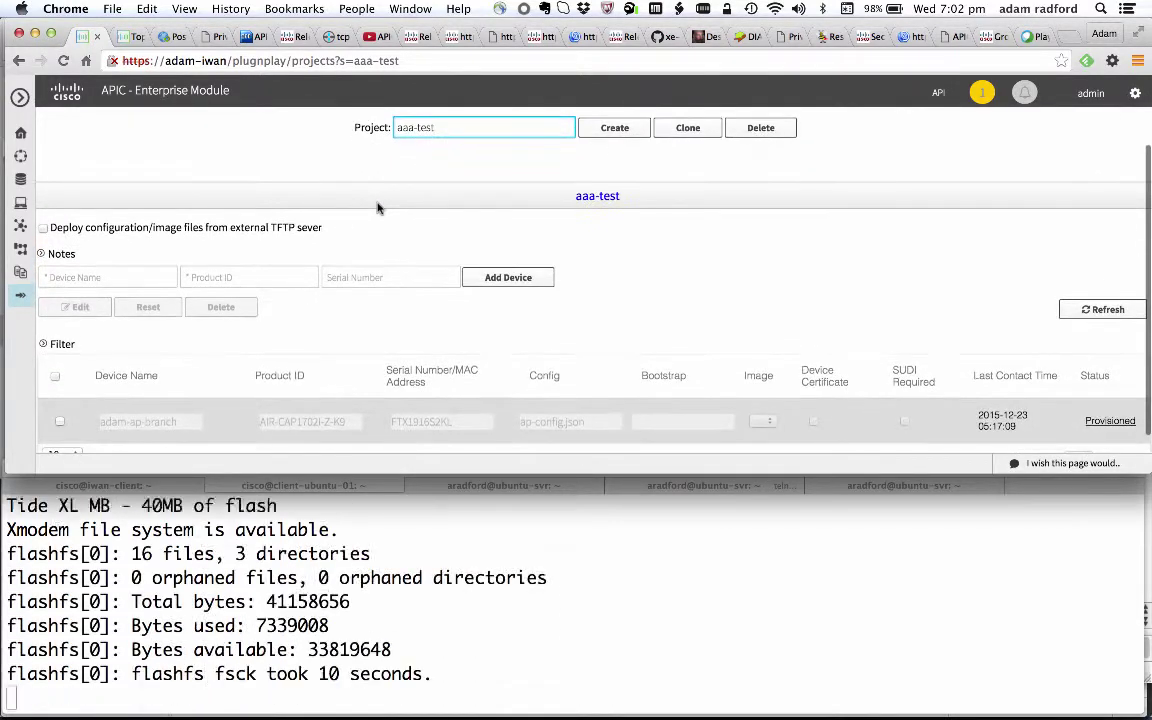
{"action": "scroll", "coordinate": [290, 248], "scroll_direction": "up", "scroll_amount": 2}
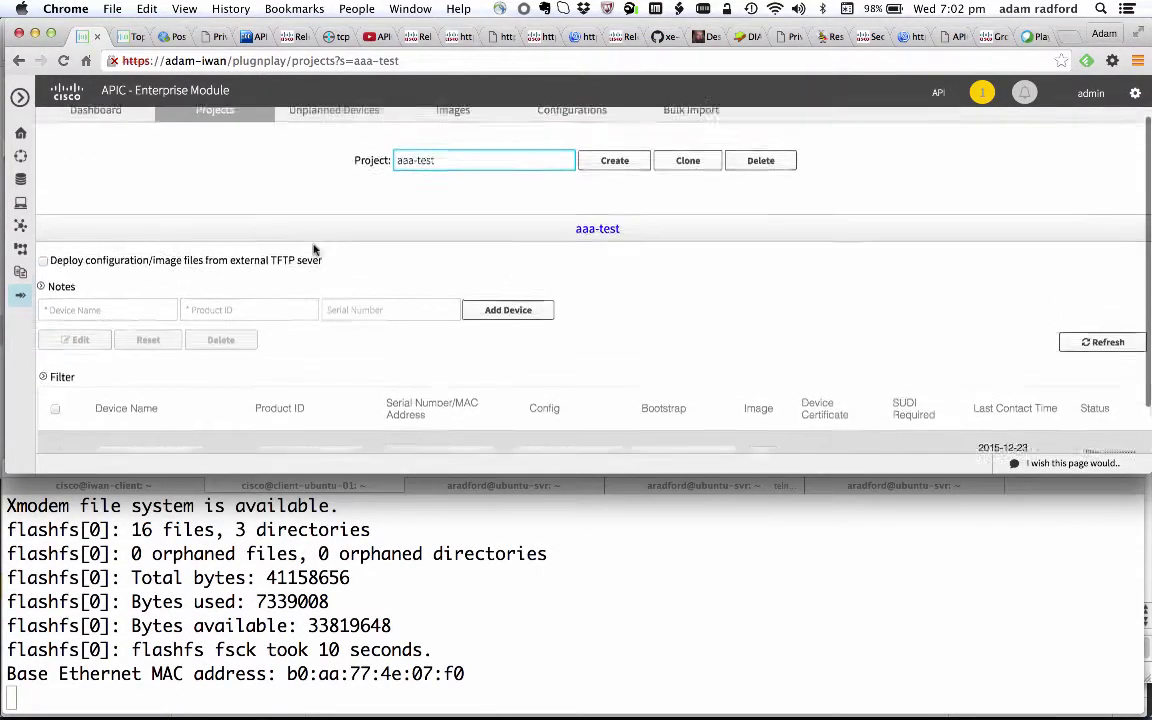
{"action": "scroll", "coordinate": [313, 249], "scroll_direction": "down", "scroll_amount": 1}
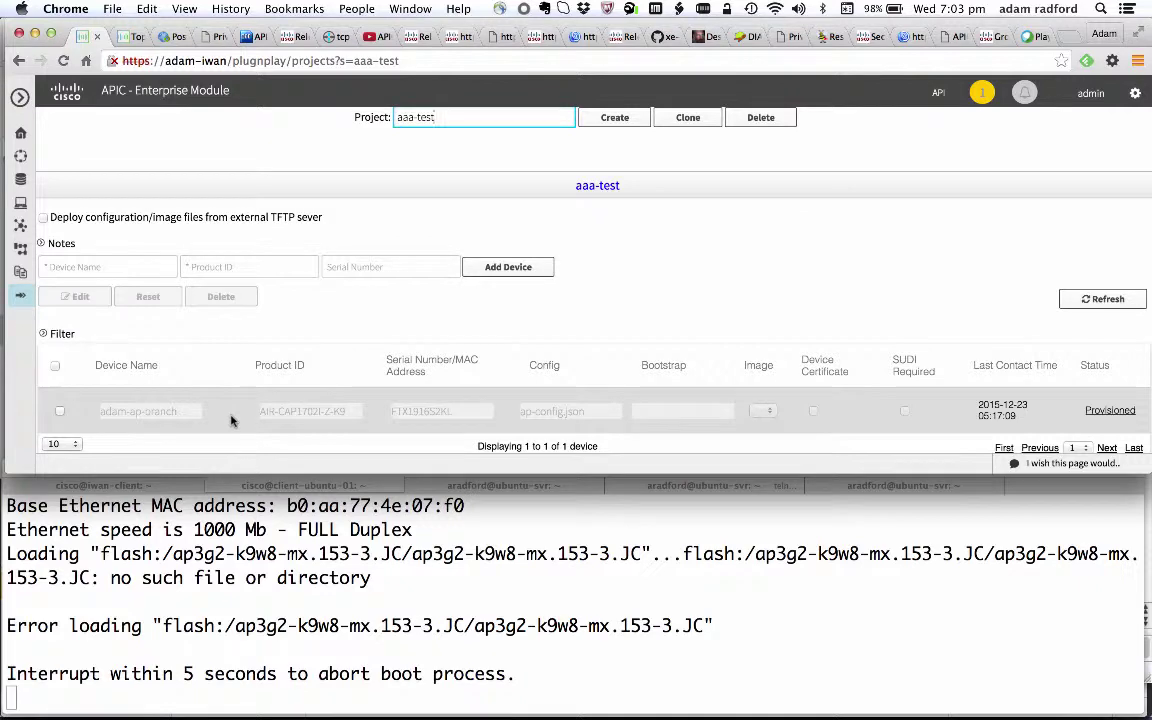
- Name the new device adam-ap-office and paste product ID AIR-CAP1702I-Z-K9 from the existing row
{"action": "left_click", "coordinate": [71, 268]}
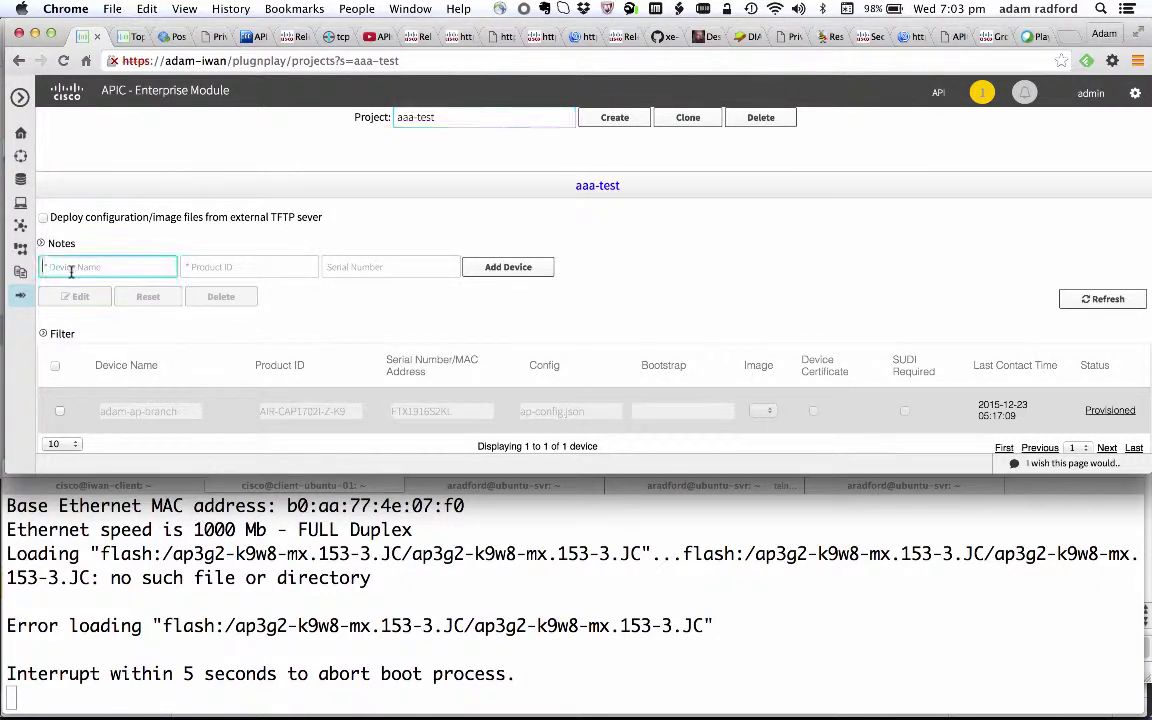
{"action": "type", "text": "adam-ap-office"}
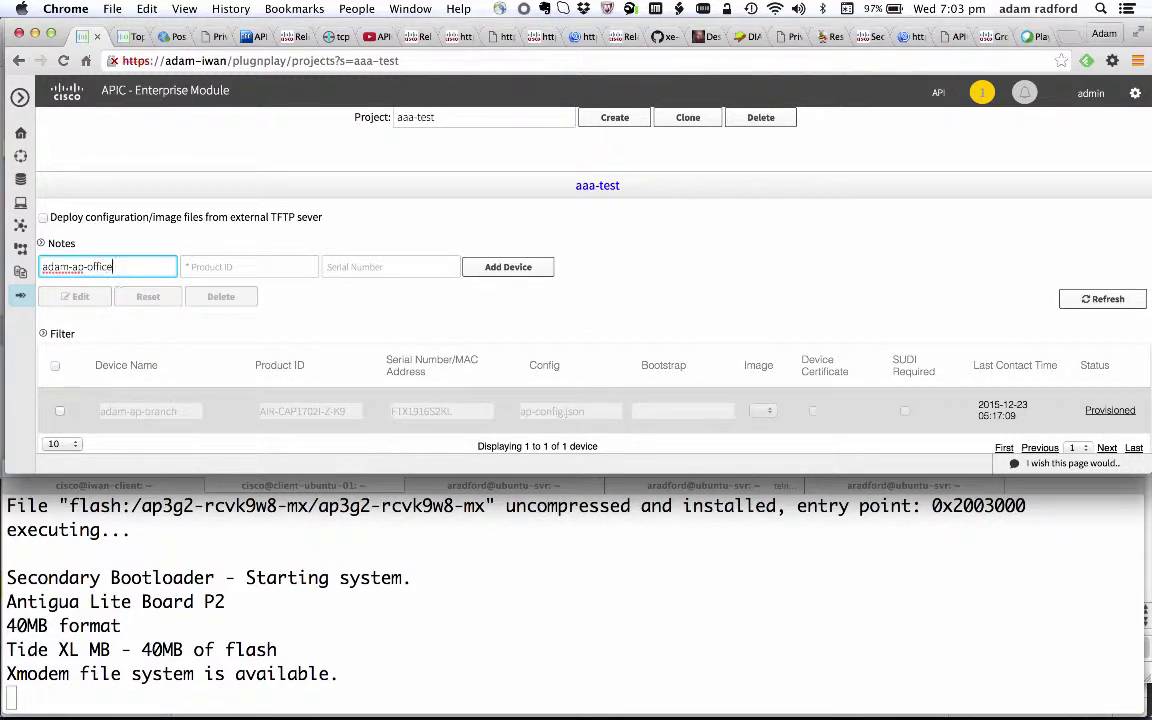
{"action": "left_click", "coordinate": [265, 407]}
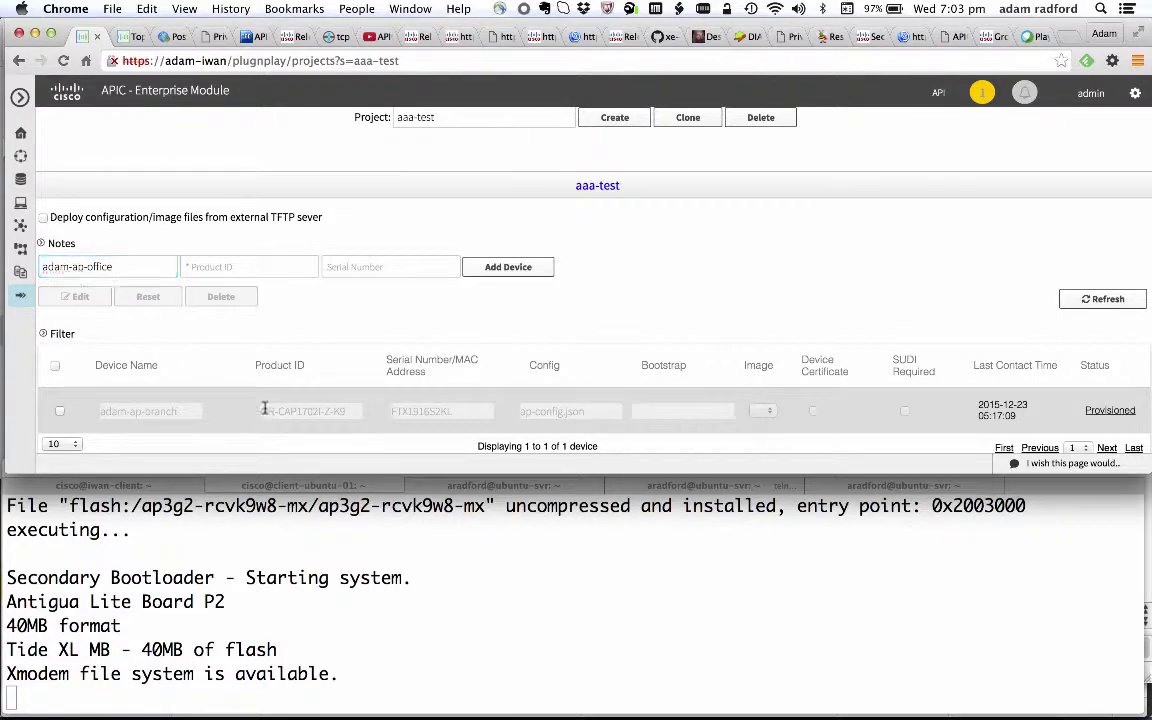
{"action": "left_click_drag", "start_coordinate": [348, 415], "coordinate": [256, 410]}
{"action": "key", "text": "super+c"}
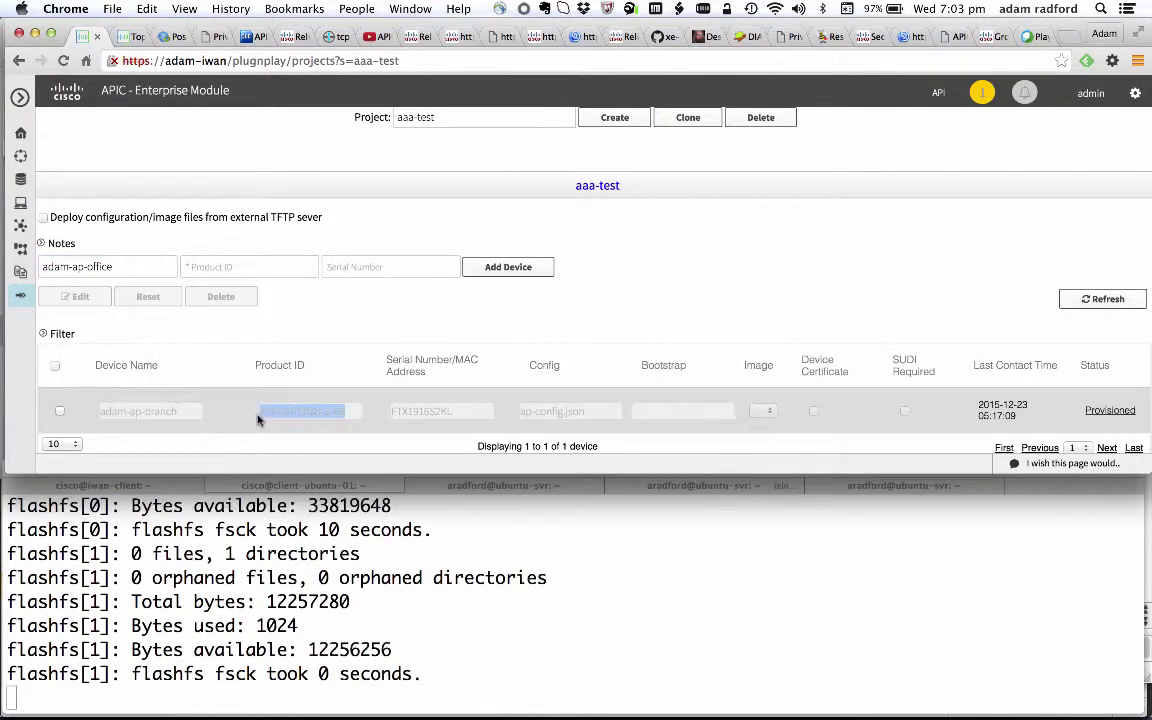
{"action": "left_click", "coordinate": [251, 266]}
{"action": "key", "text": "super+v"}
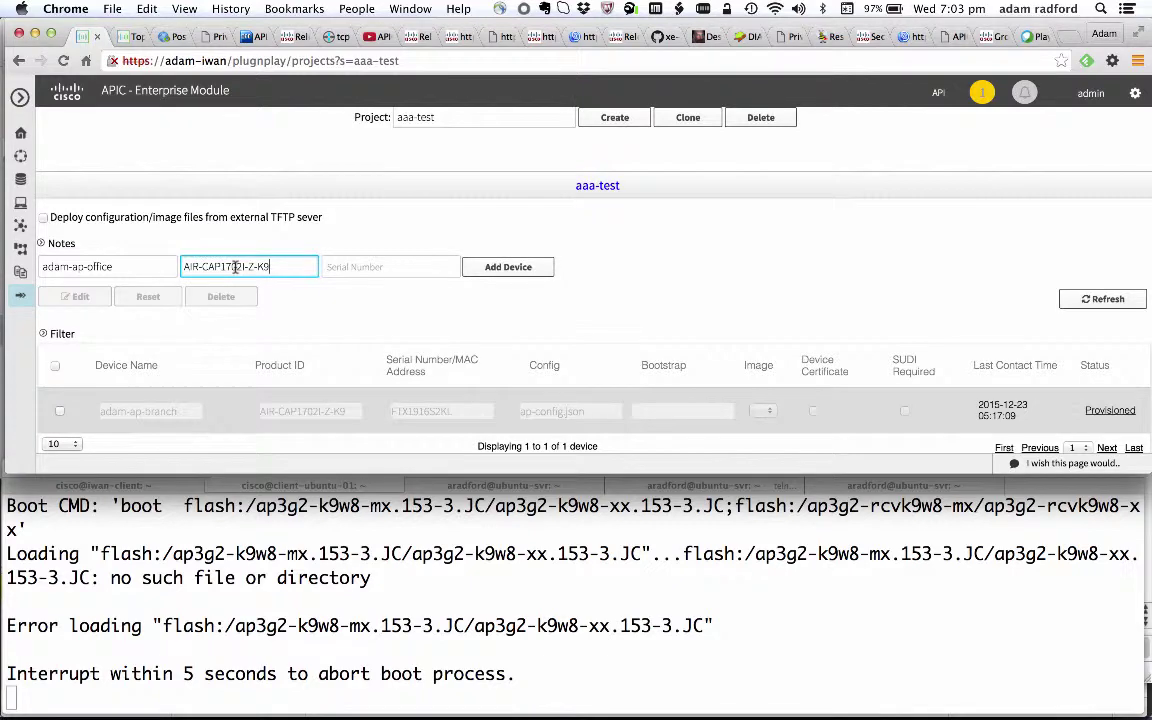
- Copy the serial number FTX1916S2KK from the presentation slide
{"action": "key", "text": "super+Tab"}
{"action": "key", "text": "super+Tab"}
{"action": "key", "text": "super+Tab"}
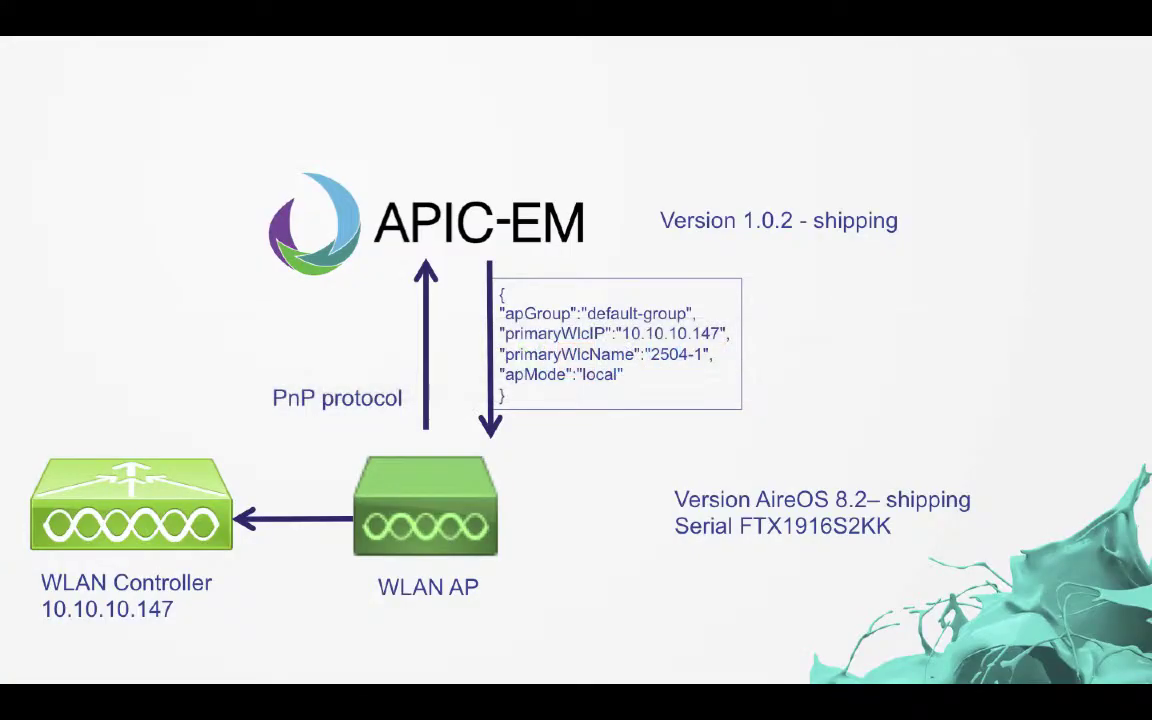
{"action": "key", "text": "Escape"}
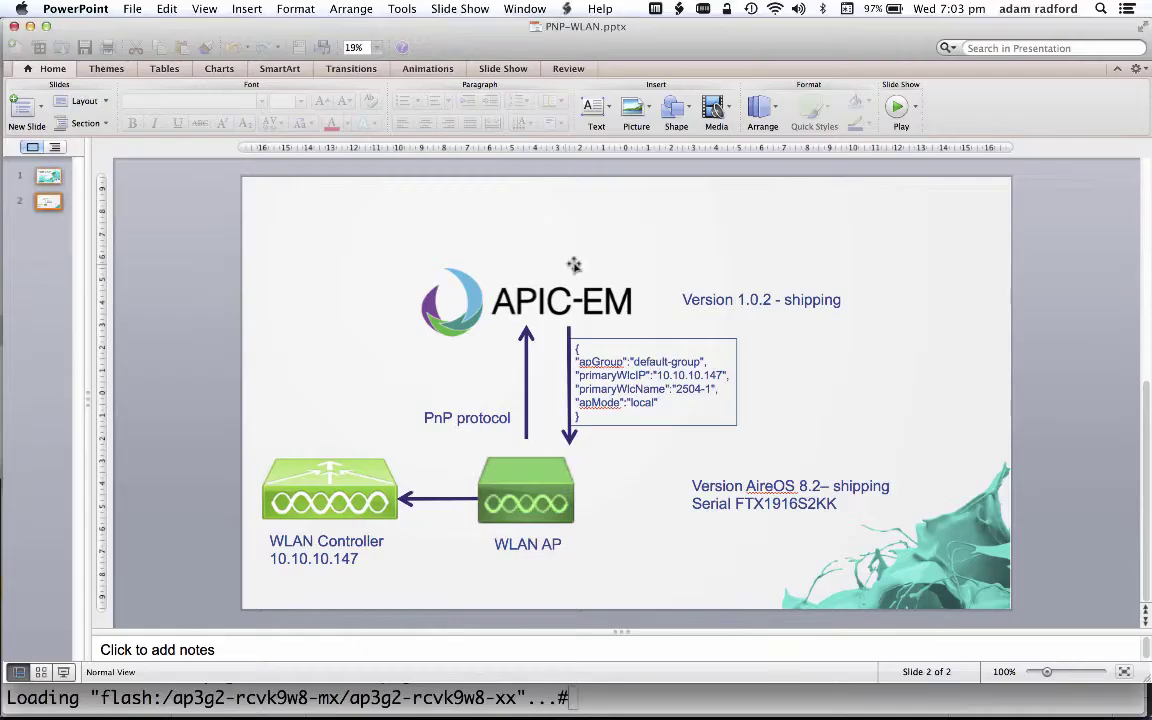
{"action": "left_click", "coordinate": [757, 503]}
{"action": "double_click", "coordinate": [757, 503]}
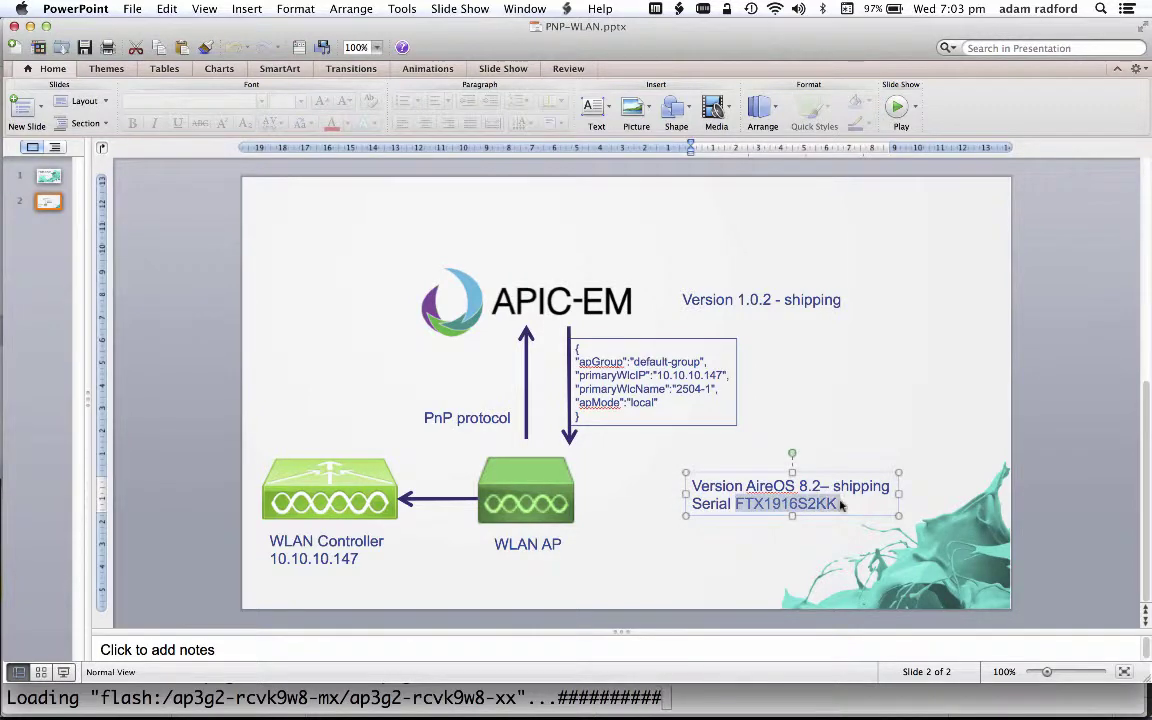
{"action": "key", "text": "super+c"}
{"action": "key", "text": "super+Tab"}
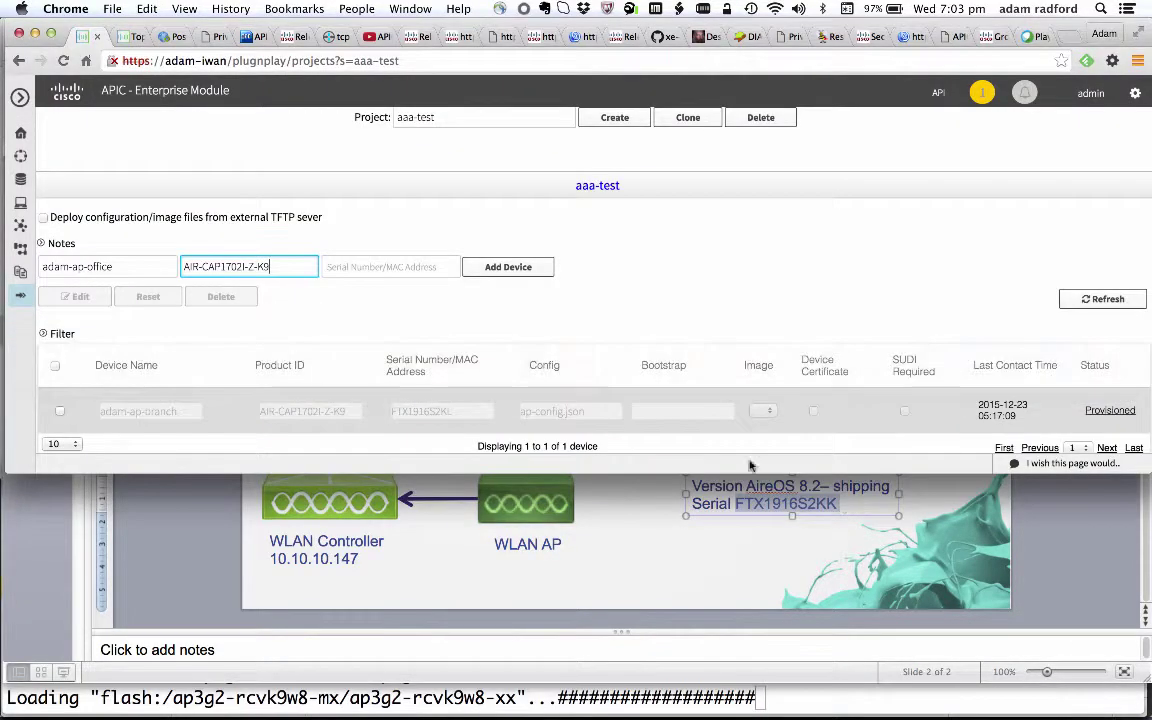
- Paste serial FTX1916S2KK and add adam-ap-office to the aaa-test project
{"action": "left_click", "coordinate": [362, 263]}
{"action": "key", "text": "super+v"}
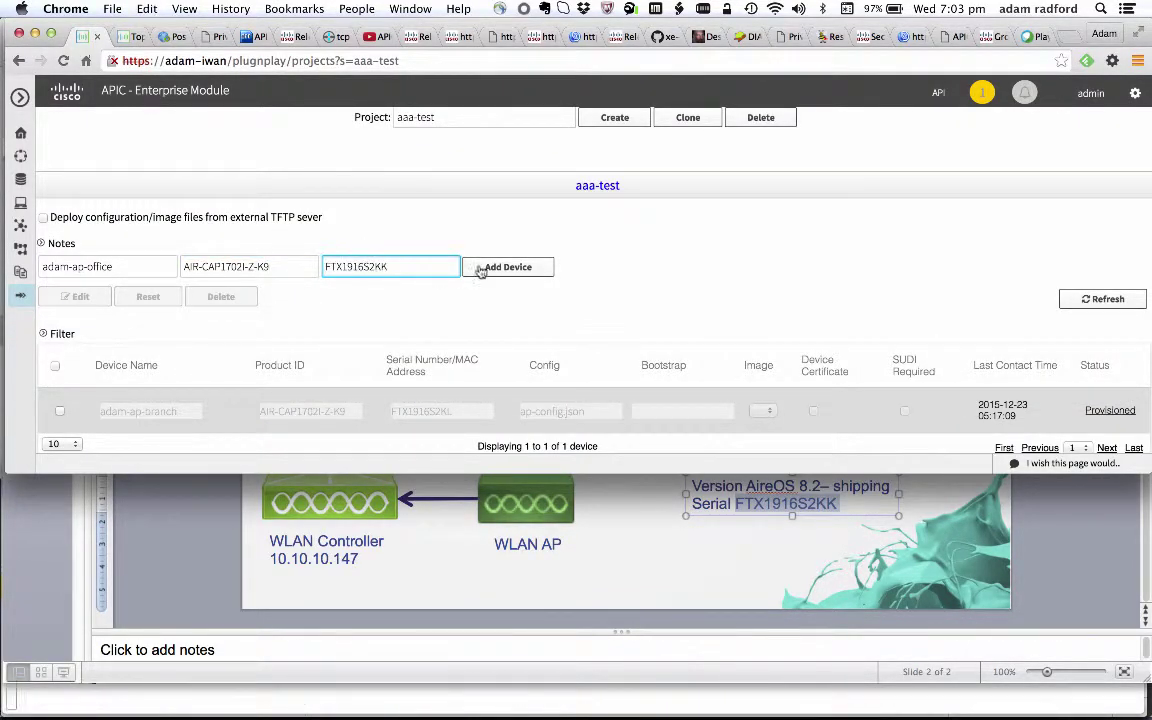
{"action": "left_click", "coordinate": [497, 272]}
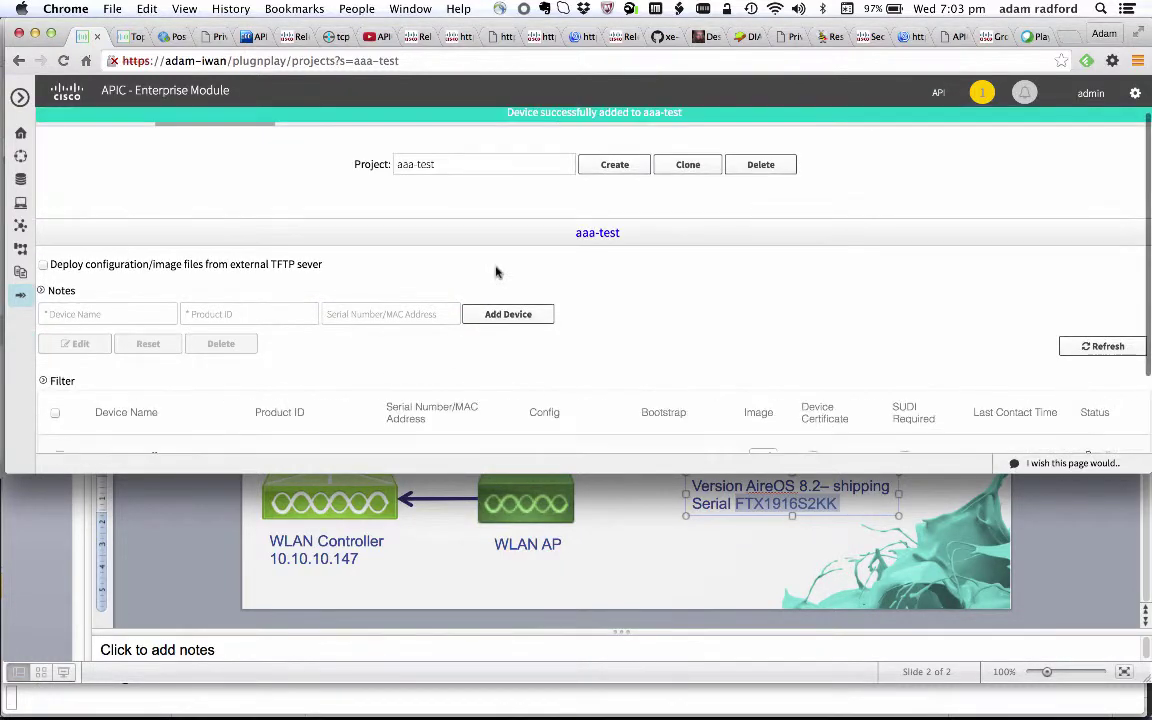
- Assign the ap-config.json configuration to adam-ap-office
{"action": "scroll", "coordinate": [535, 404], "scroll_direction": "down", "scroll_amount": 1}
{"action": "left_click", "coordinate": [535, 362]}
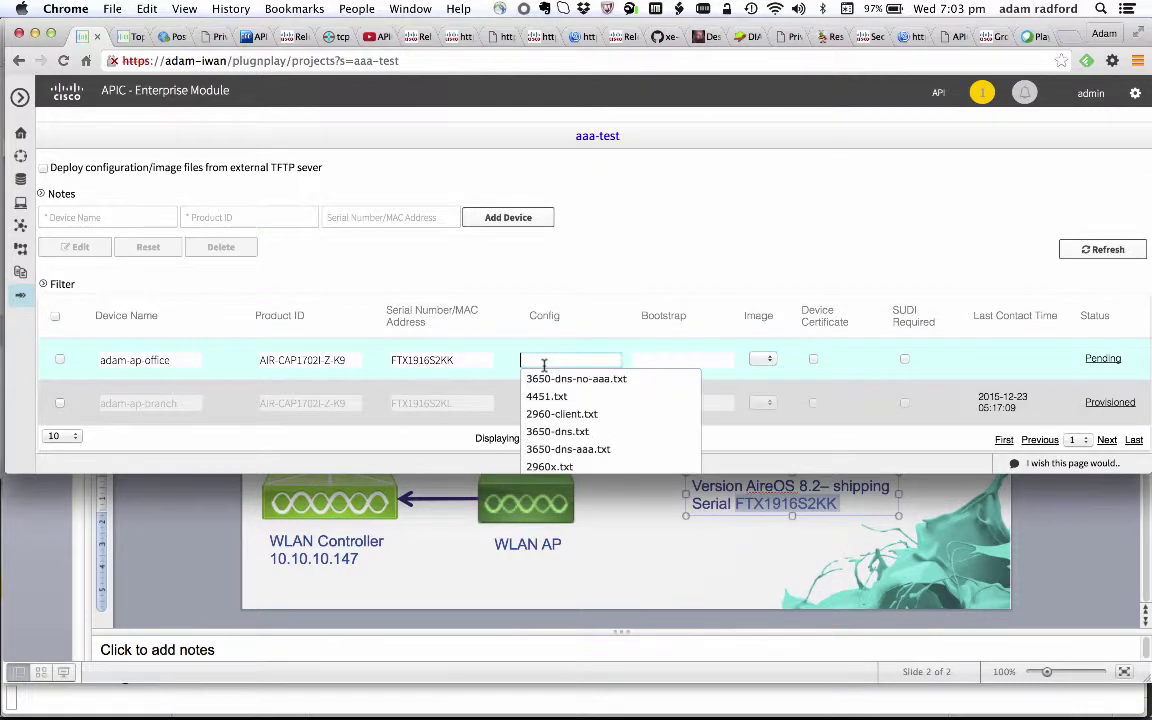
{"action": "scroll", "coordinate": [545, 440], "scroll_direction": "down", "scroll_amount": 5}
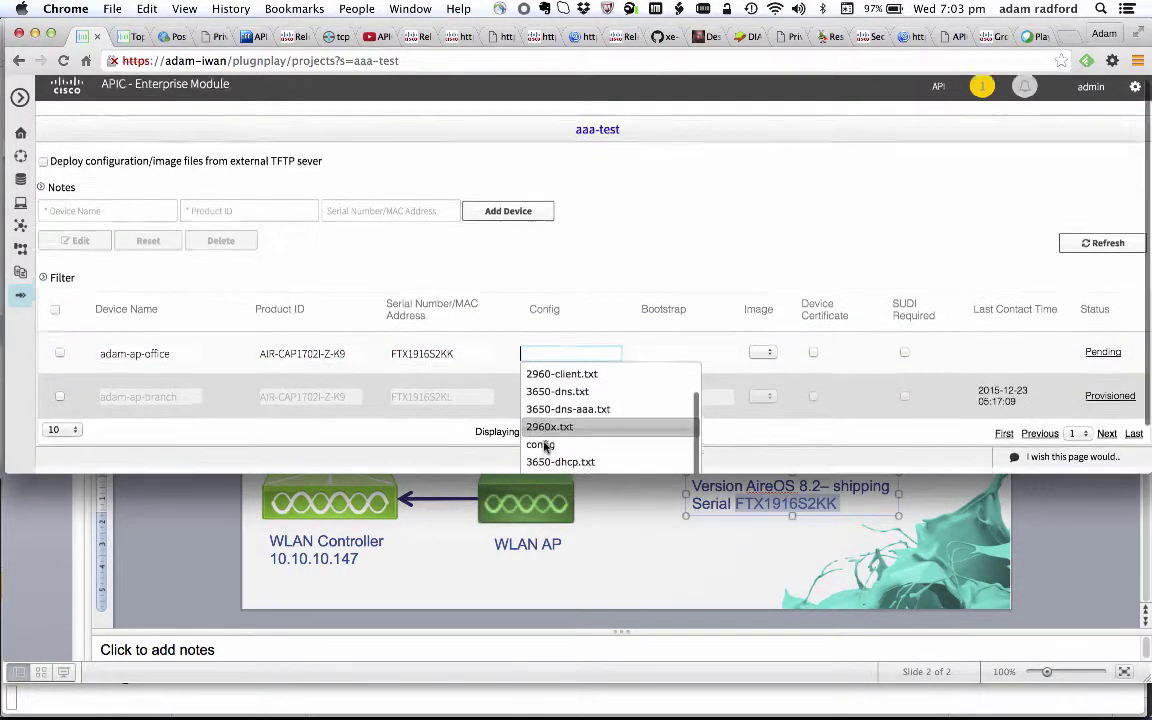
{"action": "left_click", "coordinate": [545, 445]}
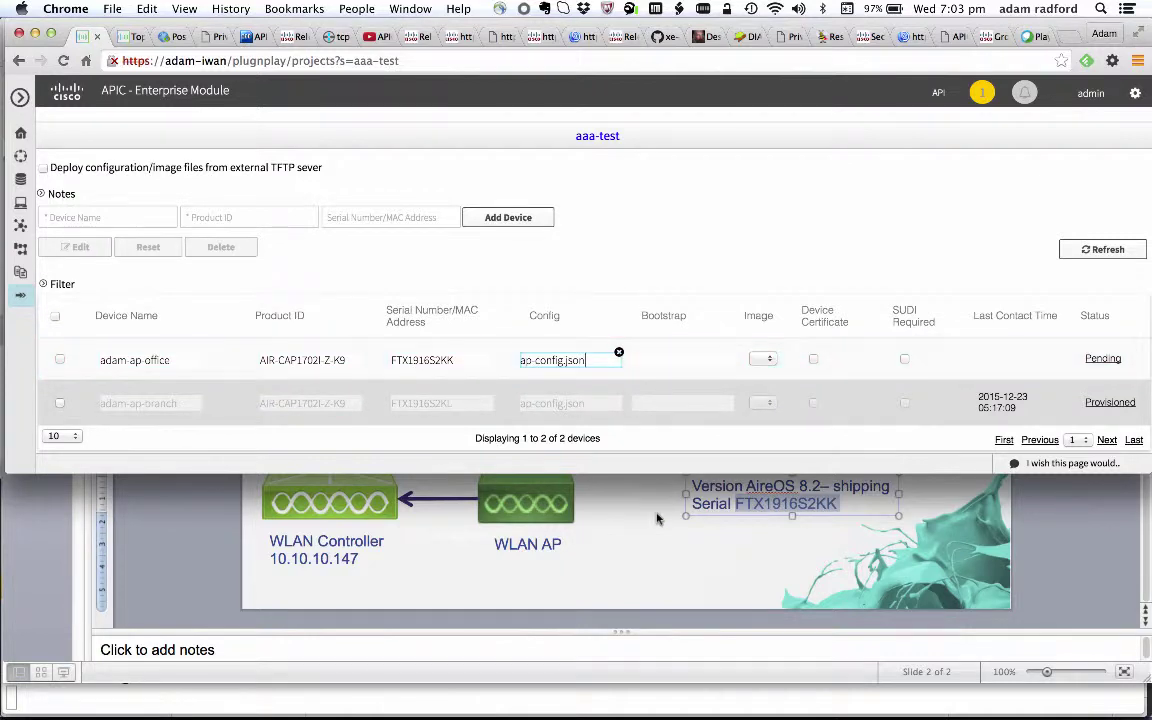
{"action": "key", "text": "super+Tab"}
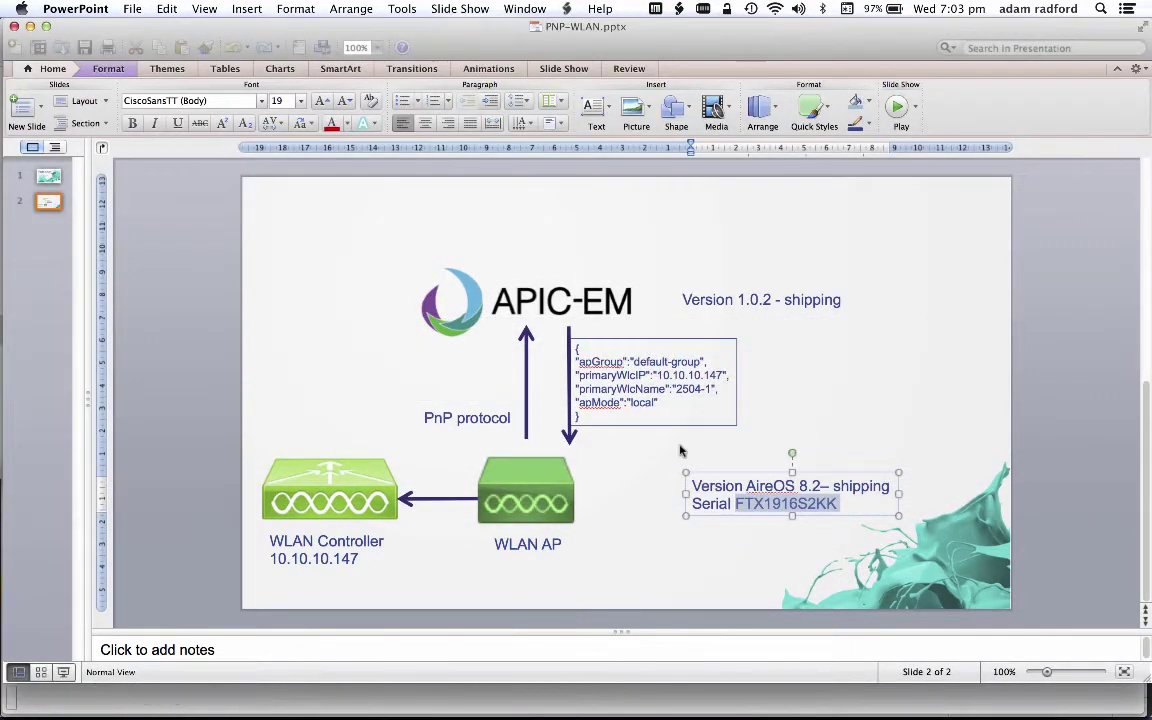
{"action": "key", "text": "super+Tab"}
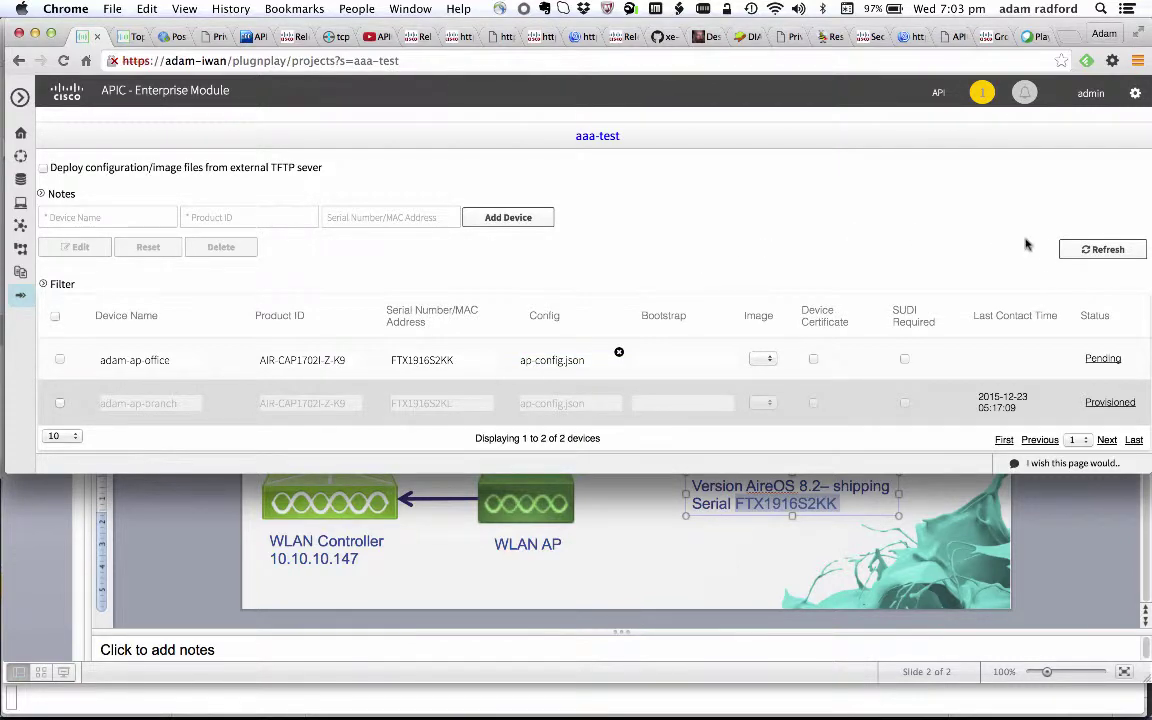
{"action": "left_click", "coordinate": [1087, 252]}
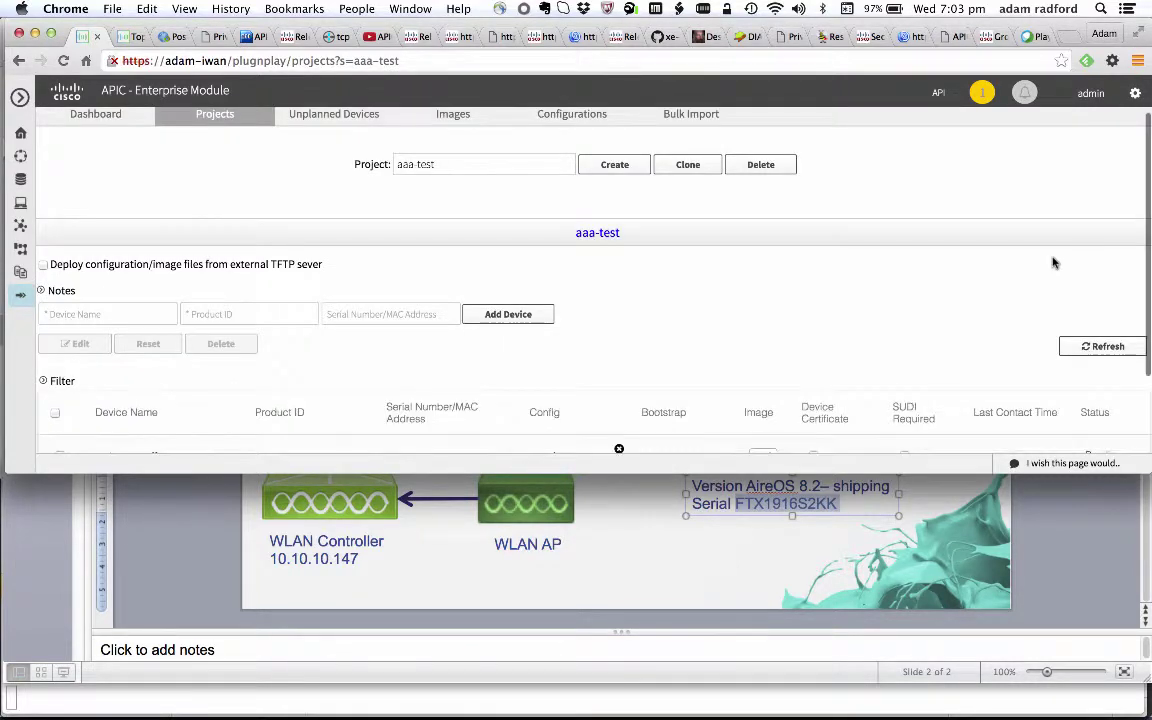
{"action": "scroll", "coordinate": [955, 262], "scroll_direction": "down", "scroll_amount": 3}
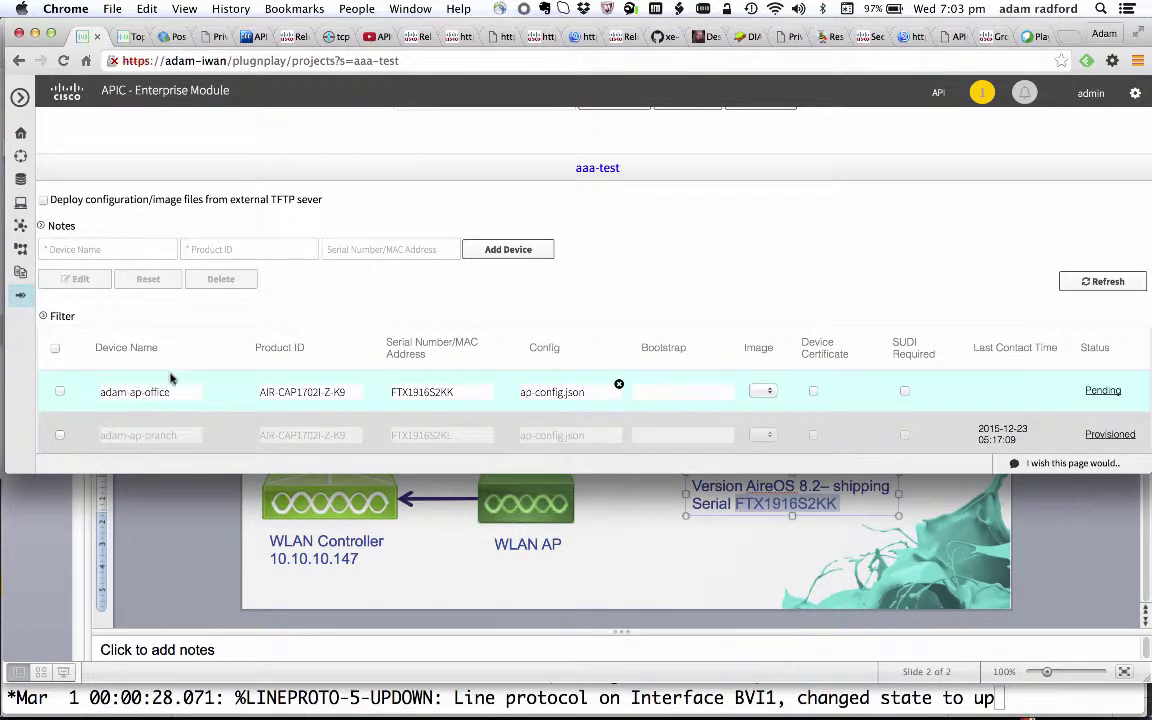
- Watch the AP console log PnP discovery reaching 10.10.10.140 and configuring pnp-zero-touch
{"action": "key", "text": "super+Tab"}
{"action": "key", "text": "super+Tab"}
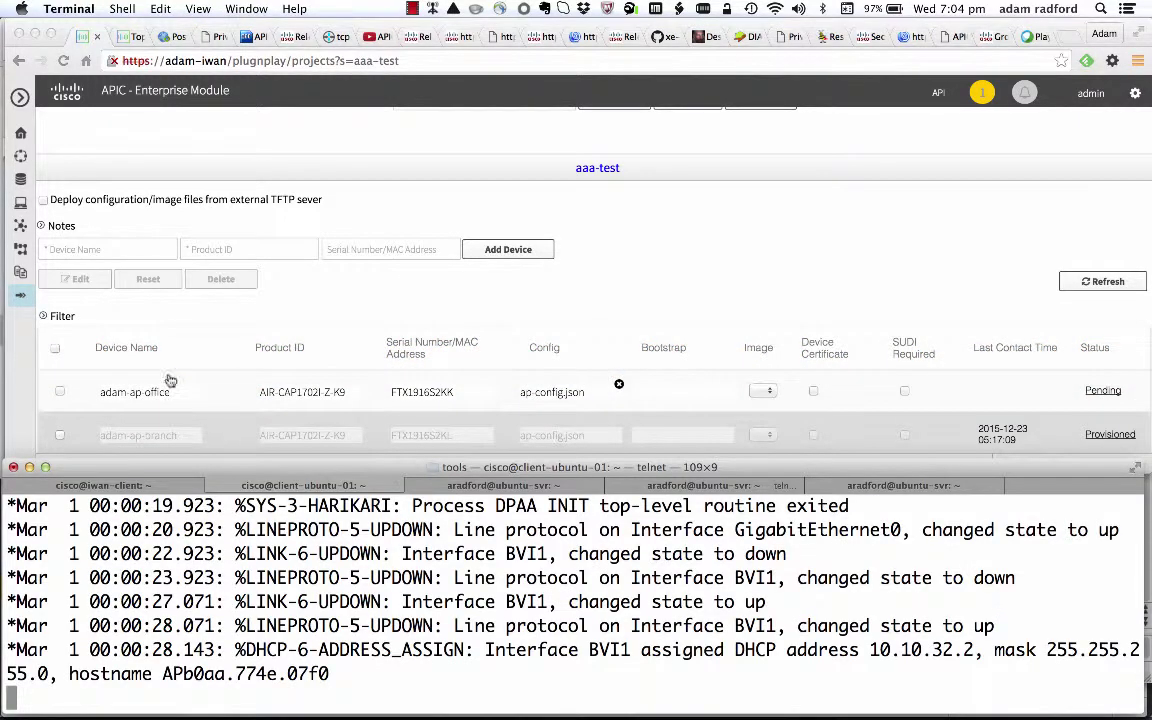
{"action": "key", "text": "super+Tab"}
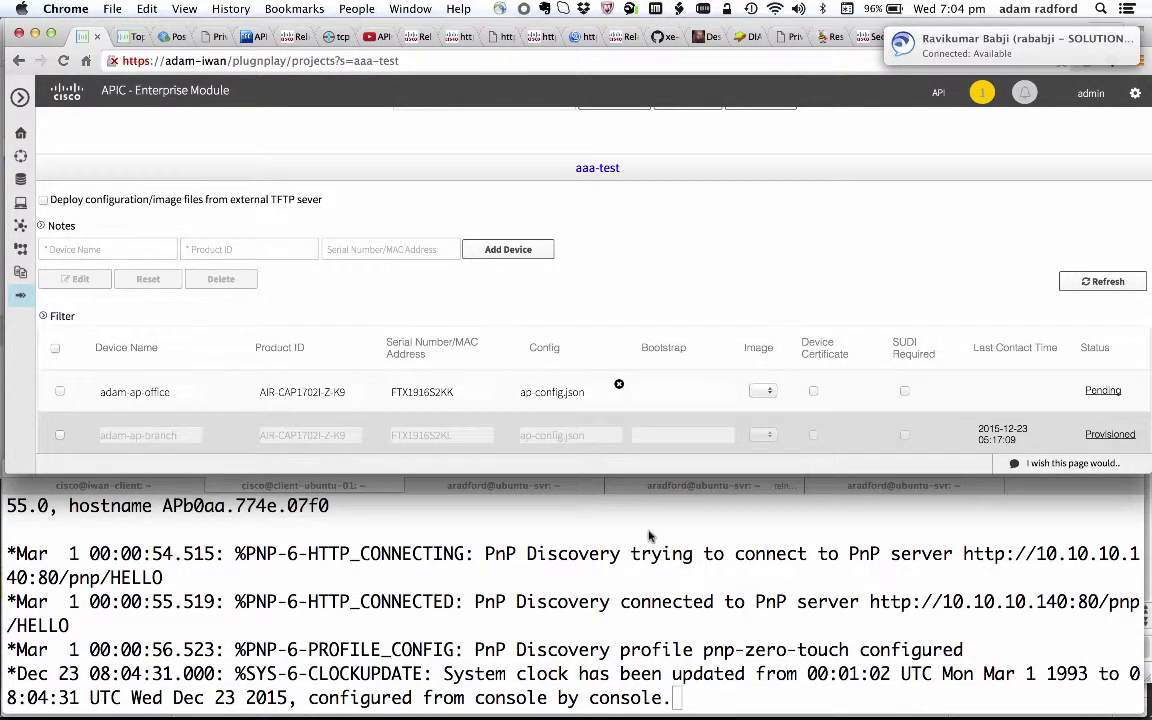
{"action": "scroll", "coordinate": [748, 528], "scroll_direction": "up", "scroll_amount": 2}
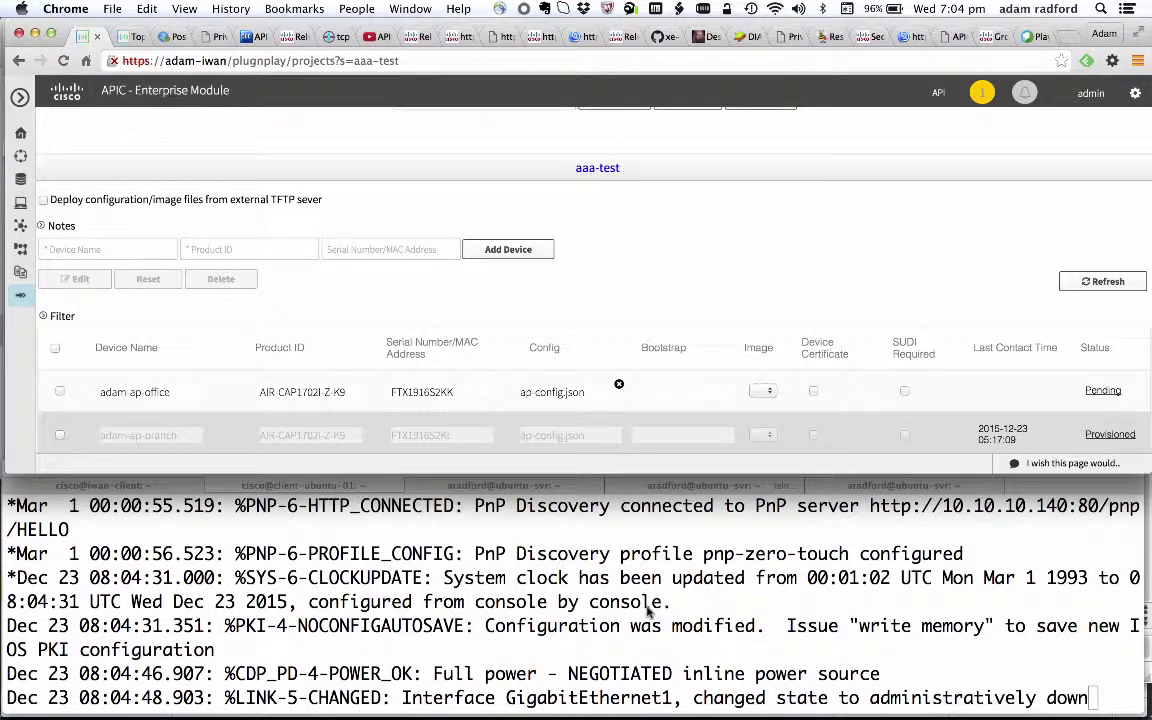
- Refresh the aaa-test project until adam-ap-office shows Provisioned
{"action": "left_click", "coordinate": [1100, 283]}
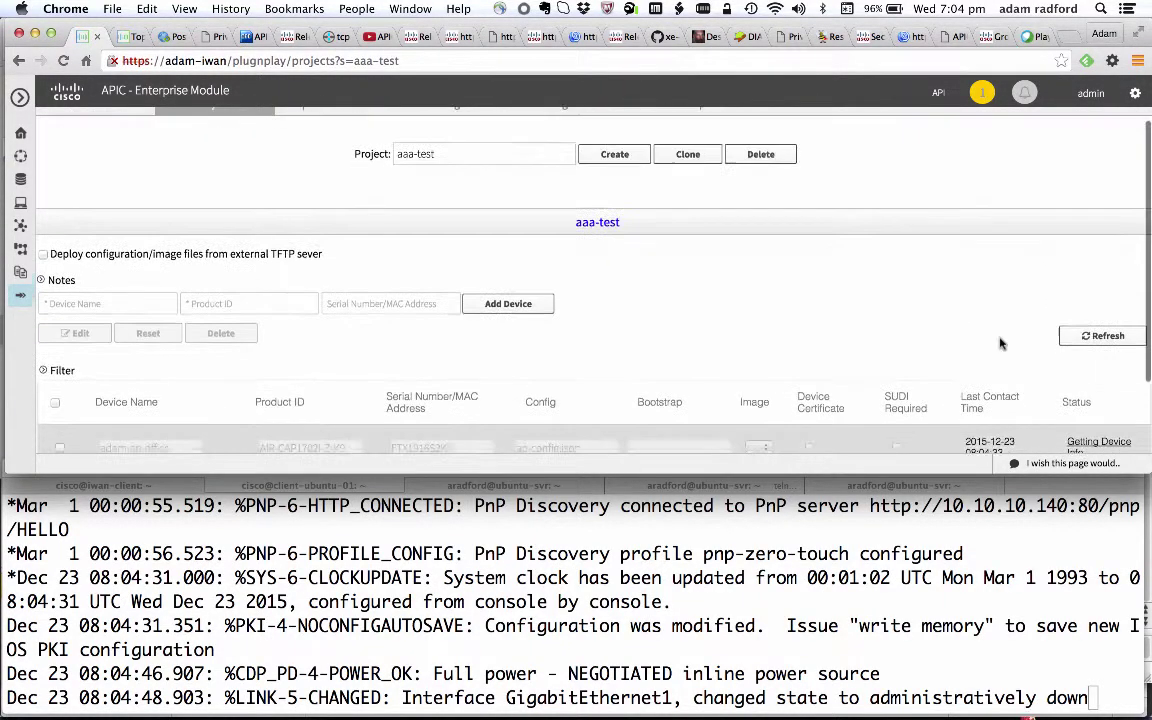
{"action": "scroll", "coordinate": [1000, 344], "scroll_direction": "down", "scroll_amount": 2}
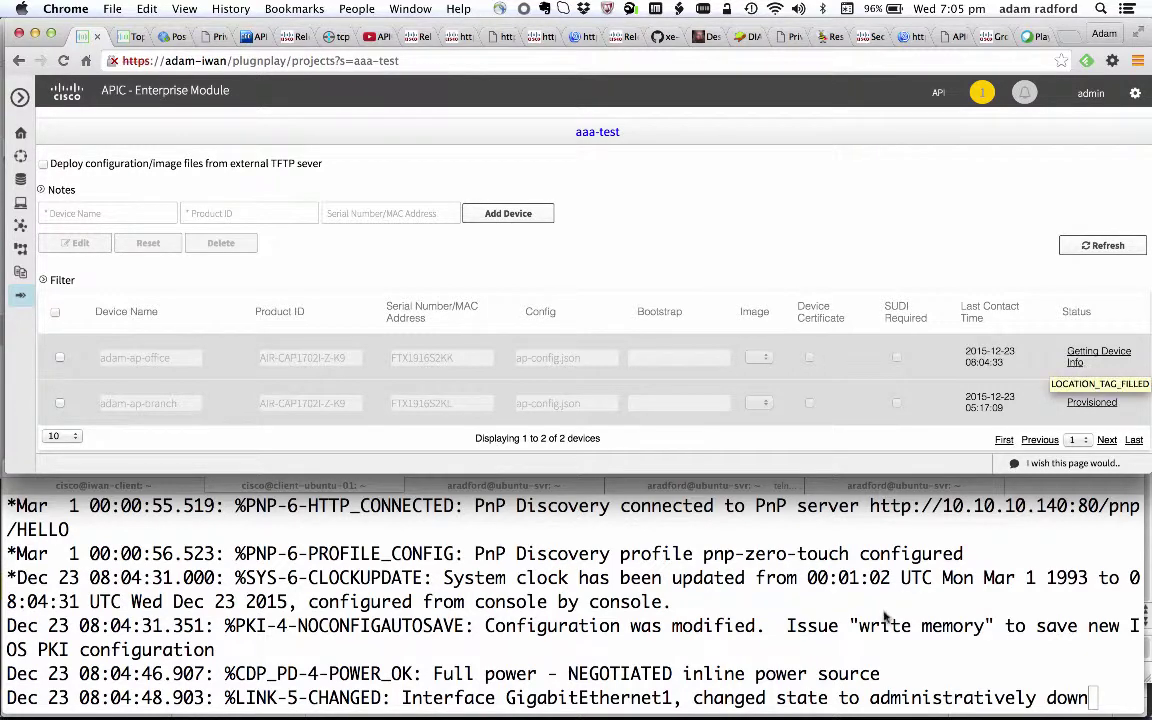
{"action": "left_click", "coordinate": [1082, 247]}
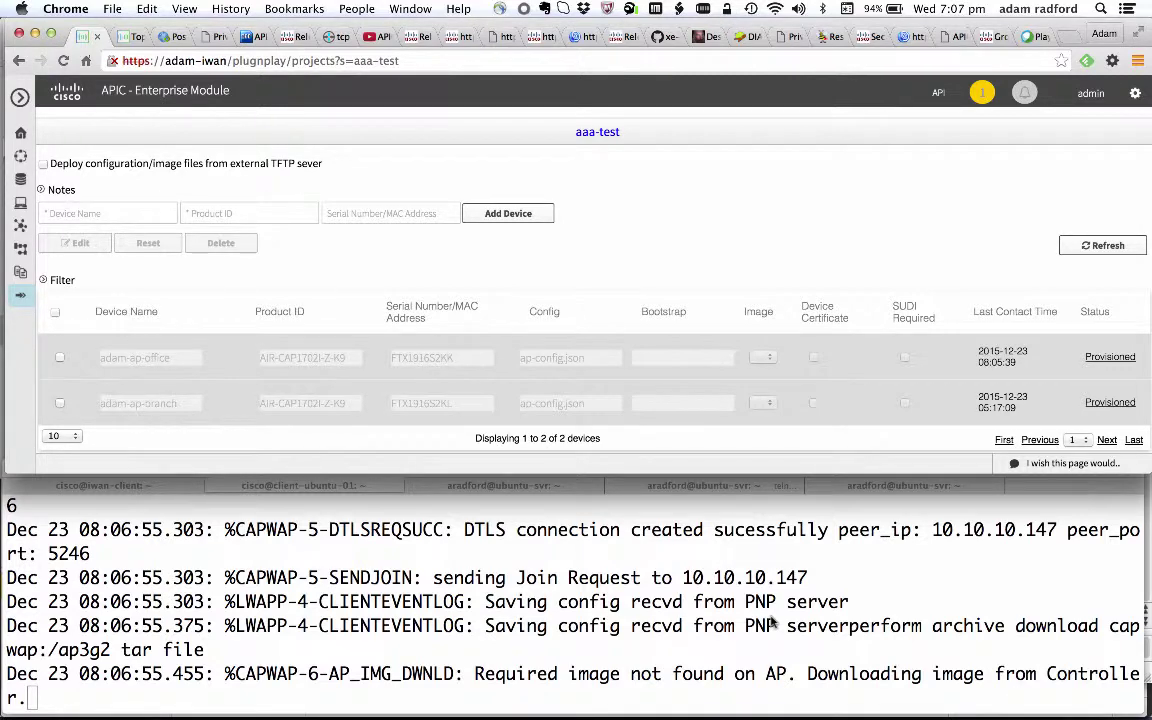
{"action": "key", "text": "super+Tab"}
{"action": "key", "text": "super+Tab"}
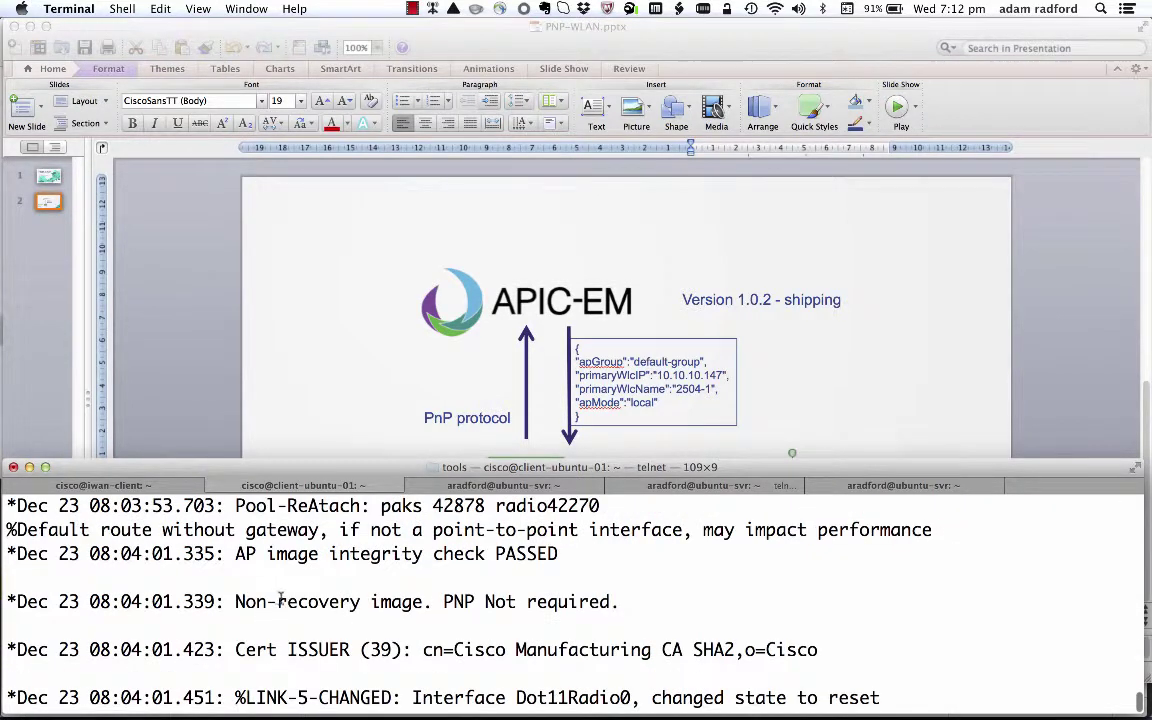
- Highlight the PNP Not required line and scroll to the DTLS join with controller 10.10.10.147
{"action": "left_click_drag", "start_coordinate": [277, 601], "coordinate": [621, 601]}
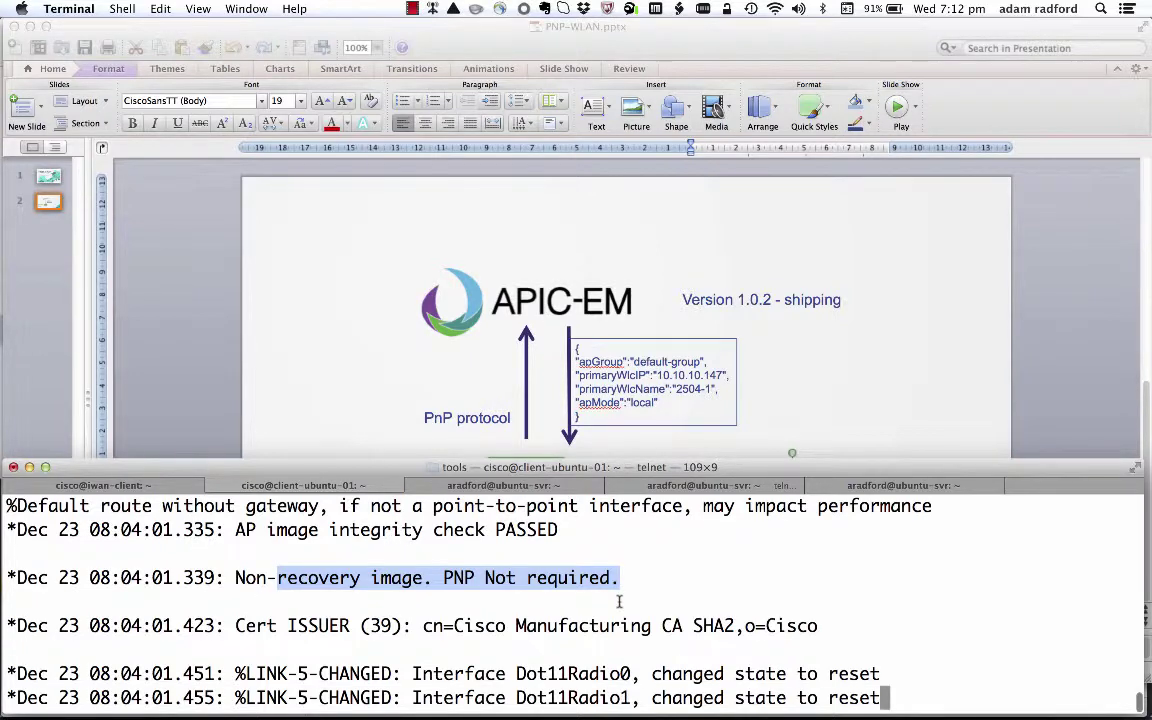
{"action": "scroll", "coordinate": [507, 571], "scroll_direction": "up", "scroll_amount": 3}
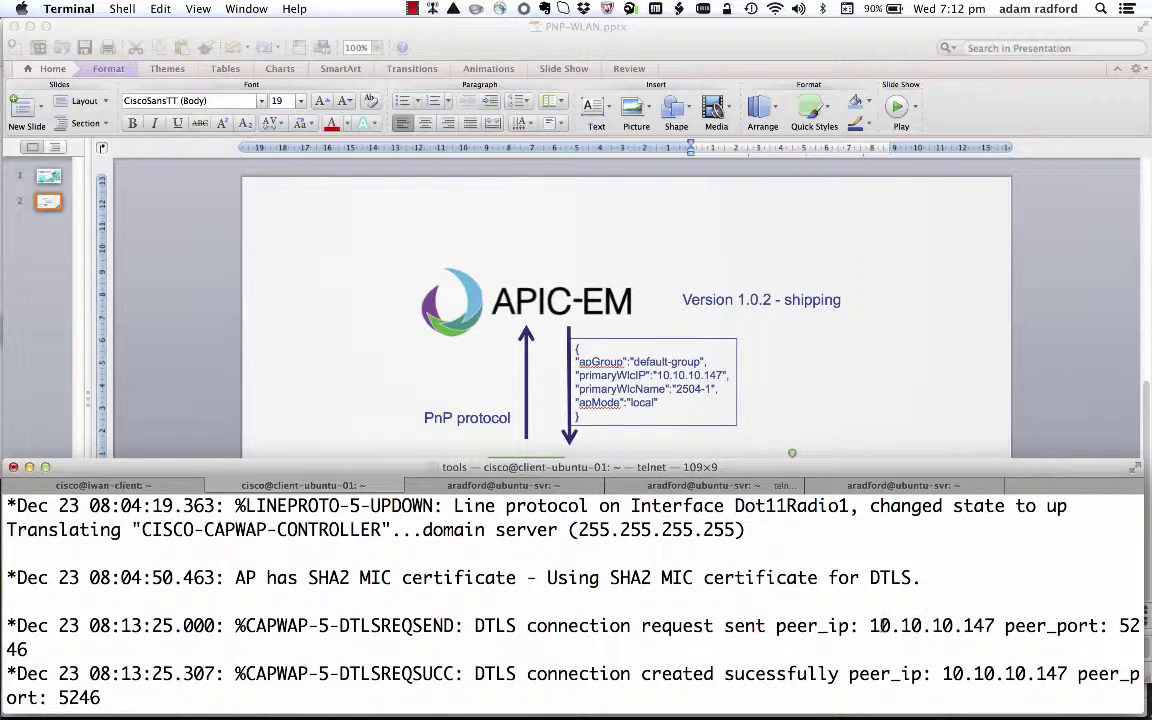
{"action": "scroll", "coordinate": [900, 600], "scroll_direction": "down", "scroll_amount": 2}
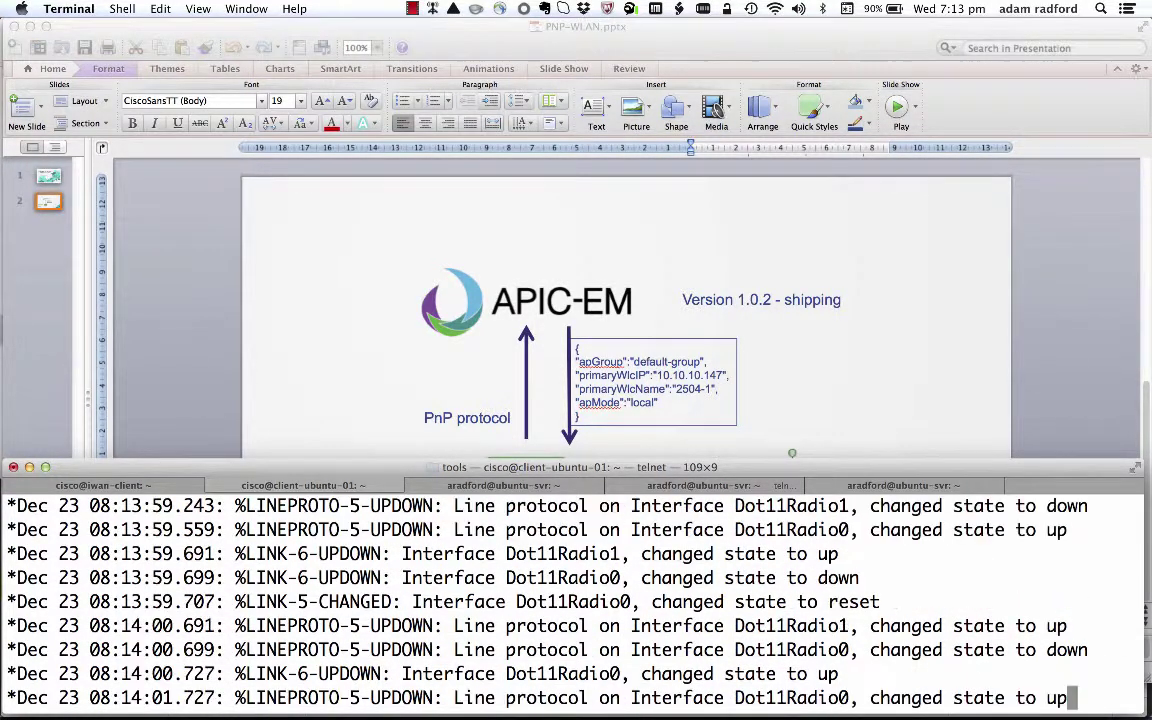
- Log in to the AP console with the console credentials and enter privileged mode with en
{"action": "key", "text": "Return"}
{"action": "type", "text": "sdn"}
{"action": "key", "text": "Return"}
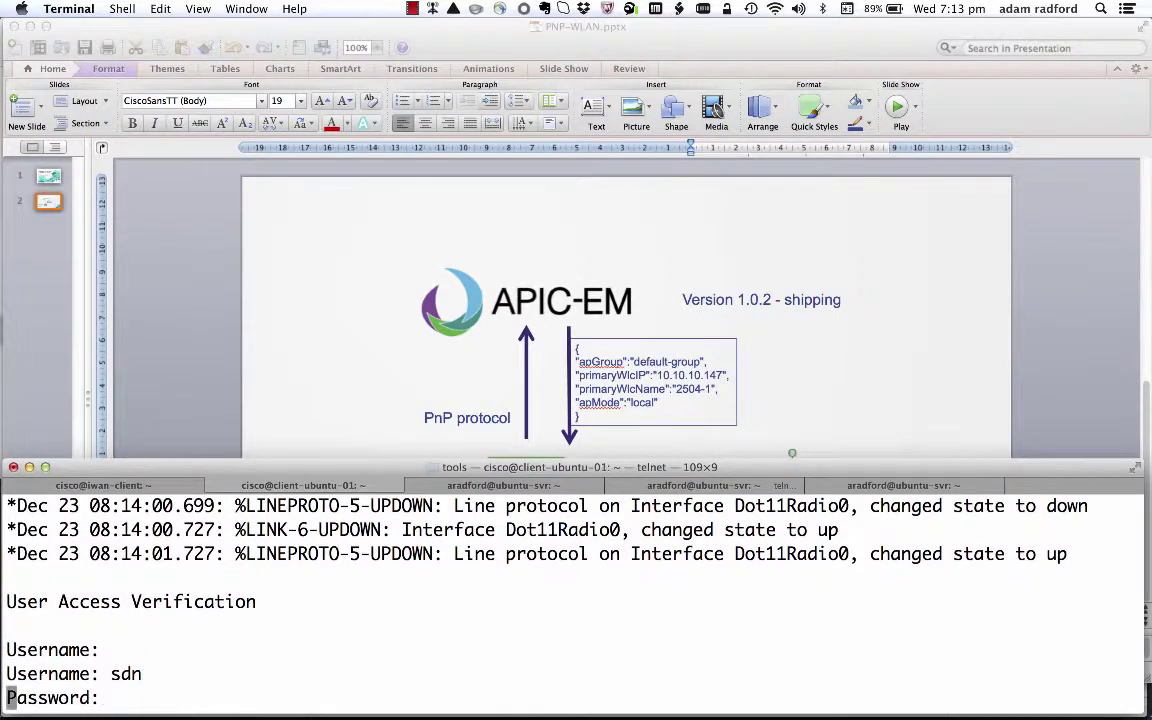
{"action": "key", "text": "Return"}
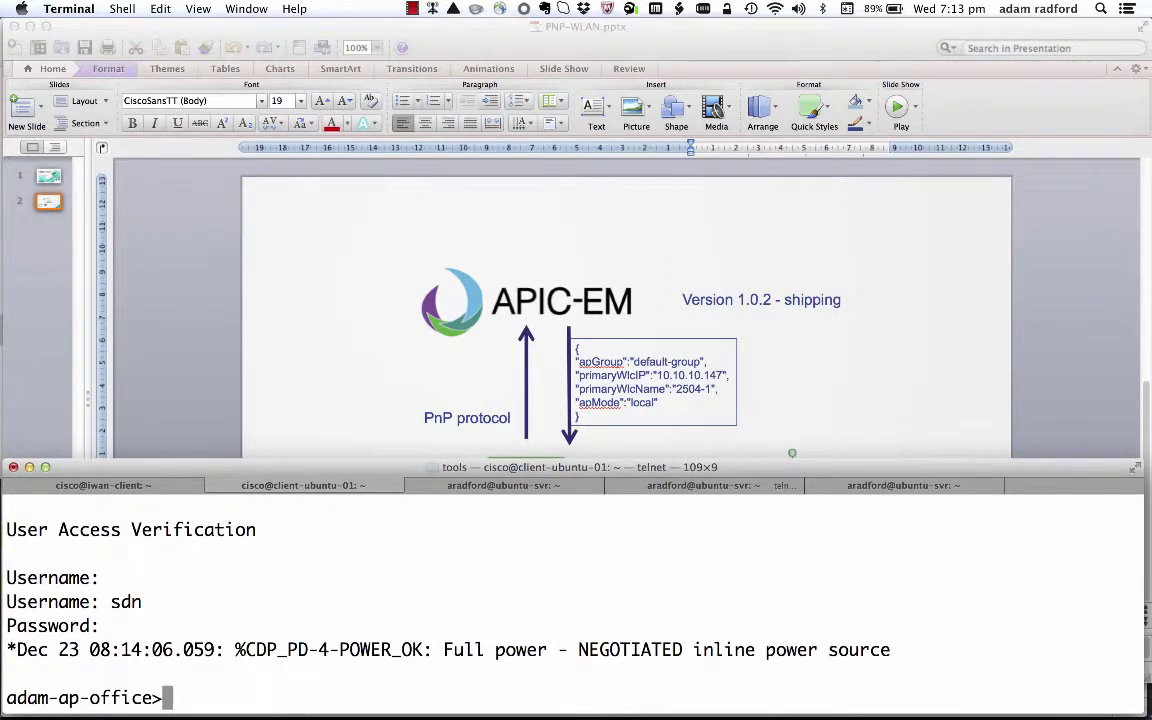
{"action": "type", "text": "en"}
{"action": "key", "text": "Return"}
{"action": "key", "text": "Return"}
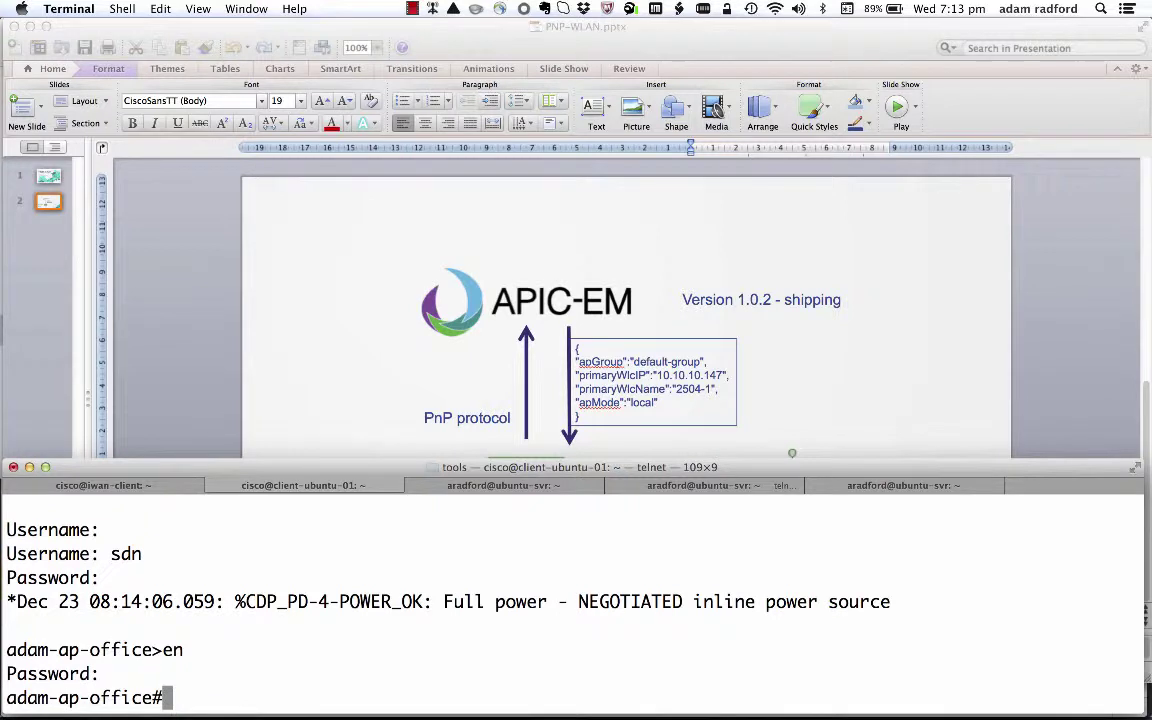
- Run show capwap client rcb, using Tab completion and ? to list client subcommands
{"action": "type", "text": "show cap"}
{"action": "key", "text": "Tab"}
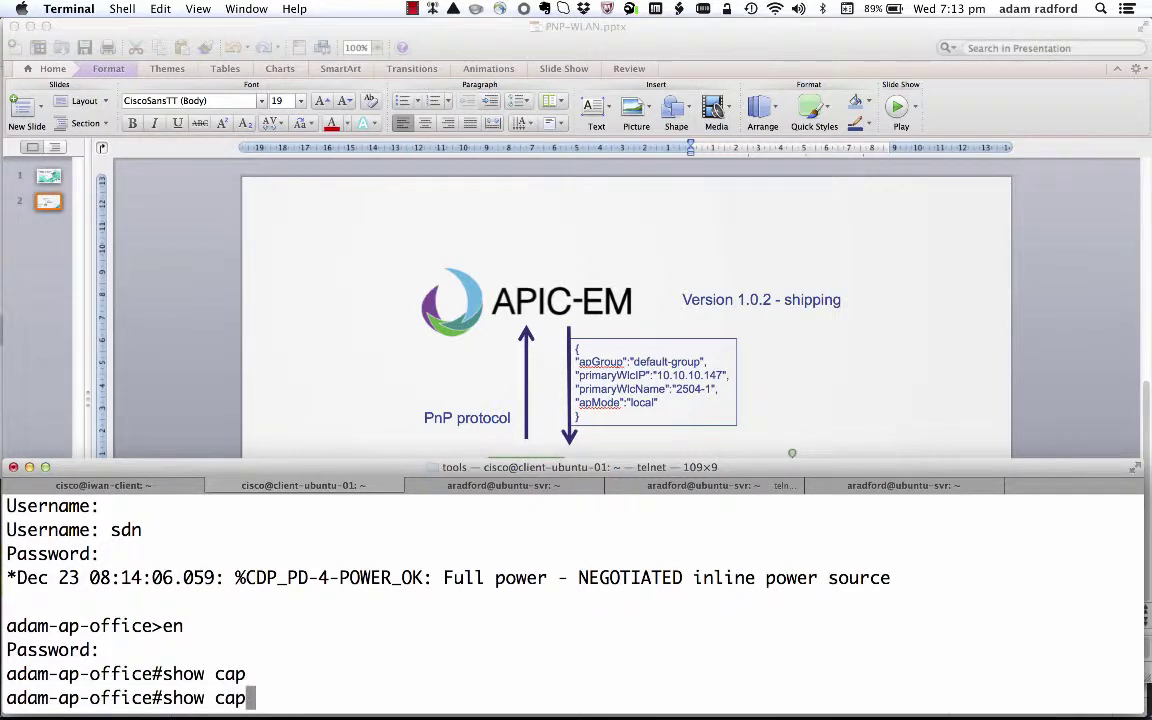
{"action": "type", "text": "wa"}
{"action": "key", "text": "Tab"}
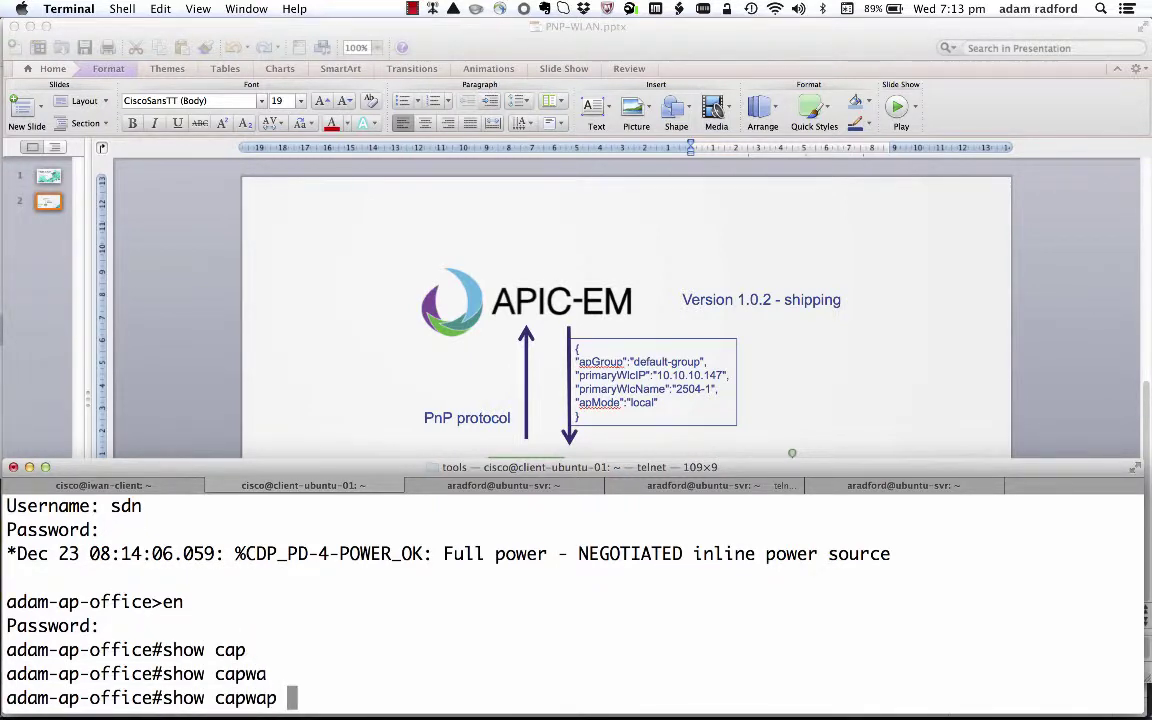
{"action": "type", "text": "cl"}
{"action": "key", "text": "Tab"}
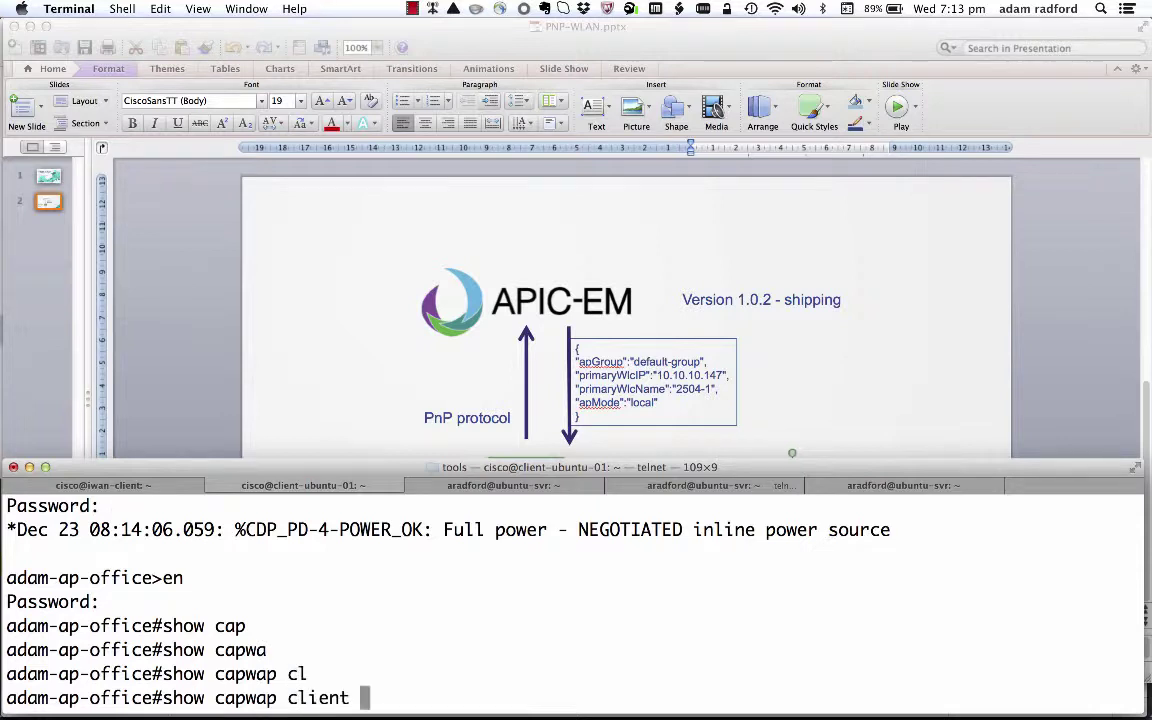
{"action": "type", "text": "?rcb"}
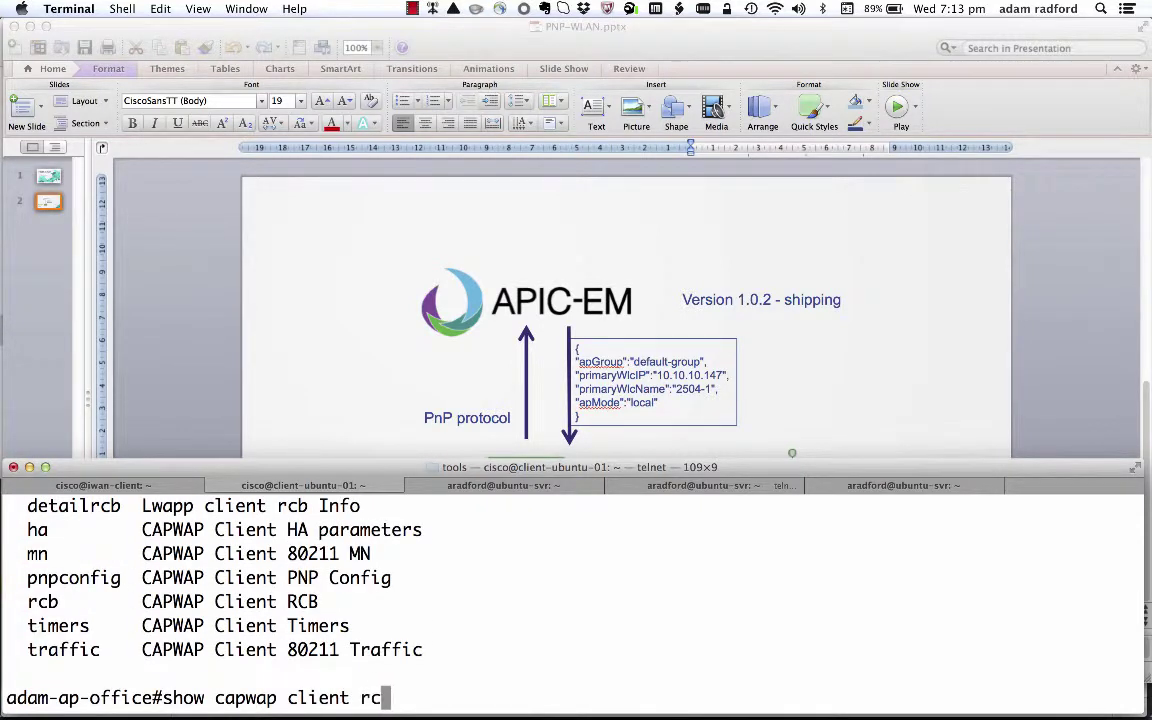
{"action": "key", "text": "Return"}
- Highlight AP name adam-ap-office, software 8.2.100.0 and controller wlc-2504 at 10.10.10.147 in the rcb output
{"action": "scroll", "coordinate": [575, 600], "scroll_direction": "up", "scroll_amount": 10}
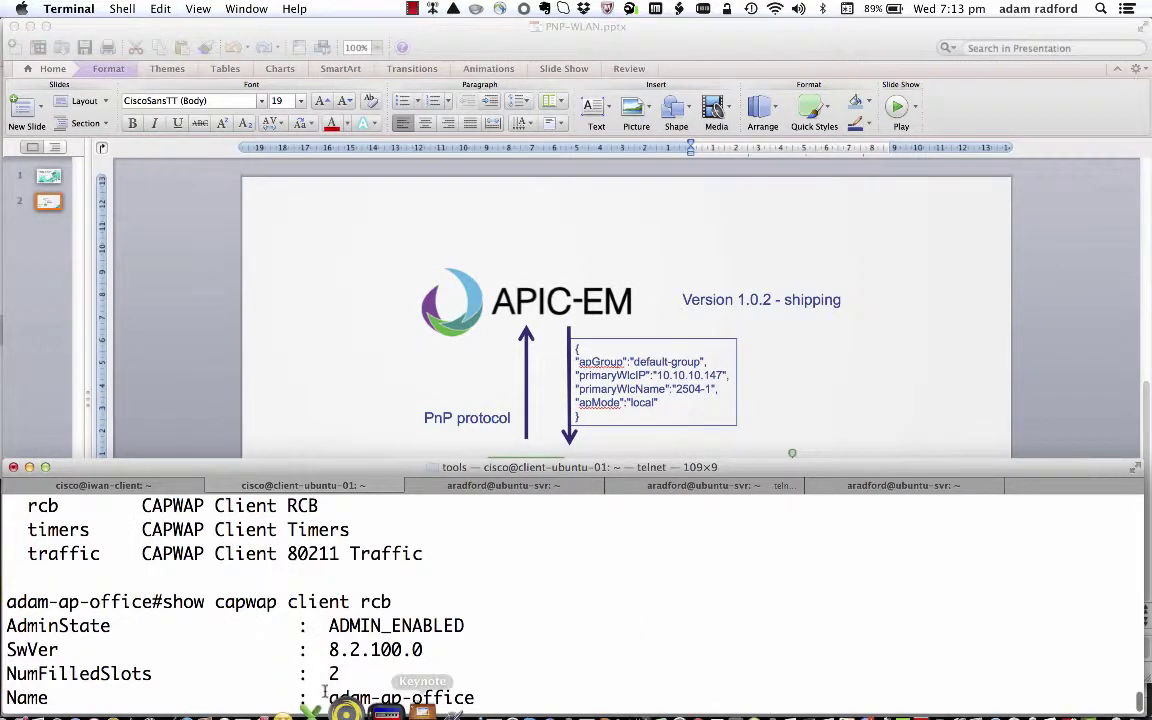
{"action": "scroll", "coordinate": [340, 636], "scroll_direction": "down", "scroll_amount": 1}
{"action": "scroll", "coordinate": [339, 637], "scroll_direction": "down", "scroll_amount": 2}
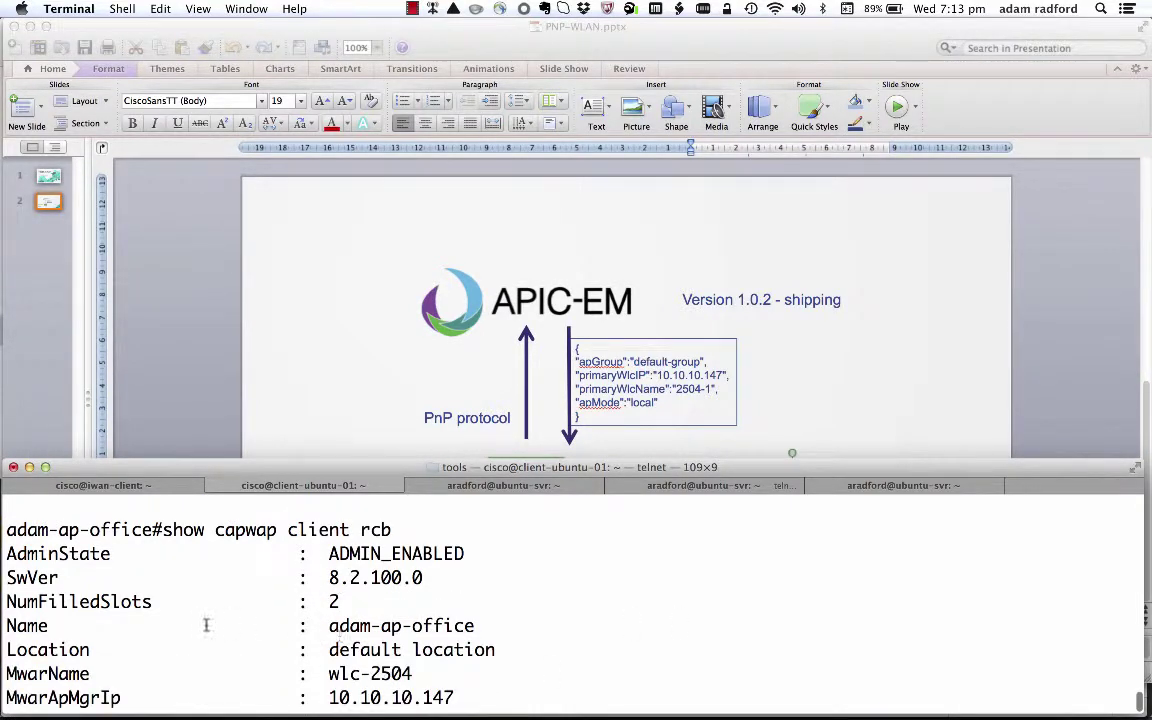
{"action": "left_click_drag", "start_coordinate": [321, 626], "coordinate": [479, 625]}
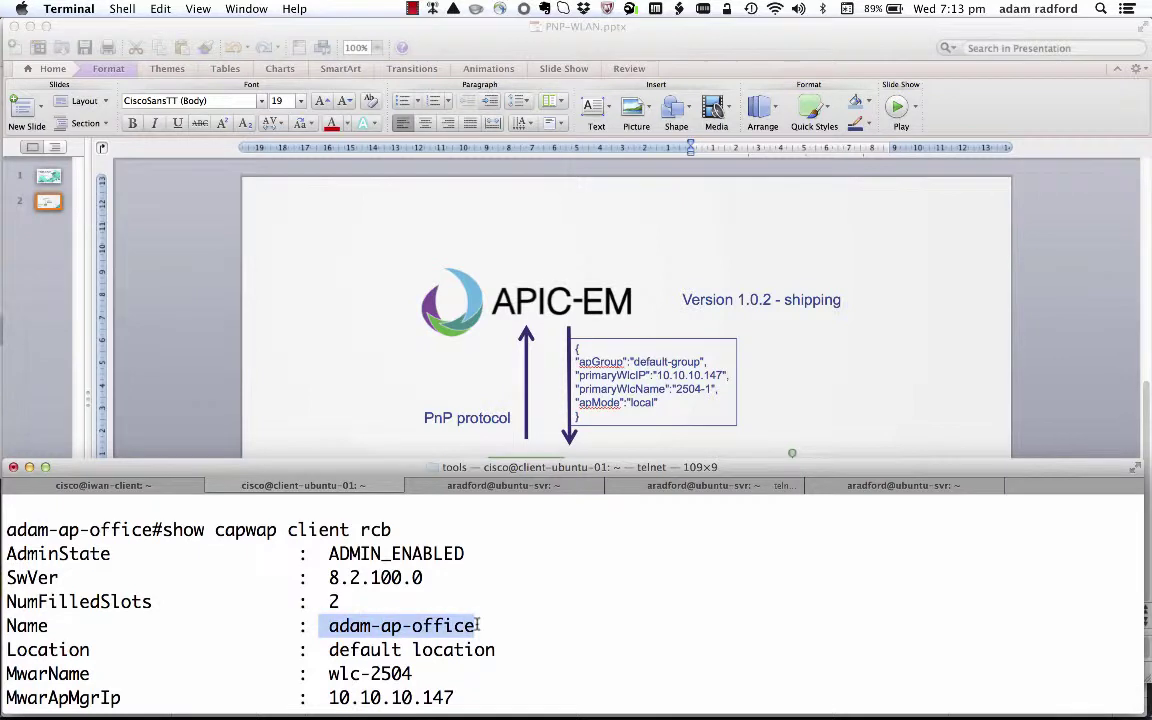
{"action": "left_click_drag", "start_coordinate": [339, 578], "coordinate": [411, 582]}
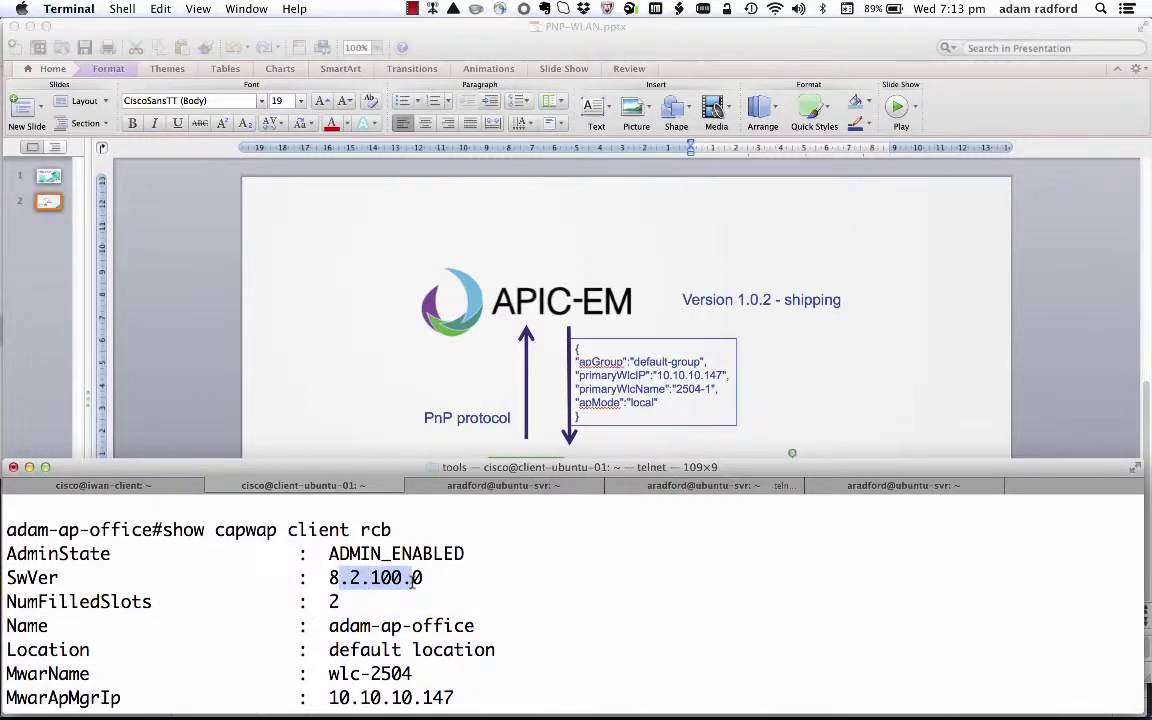
{"action": "scroll", "coordinate": [352, 600], "scroll_direction": "down", "scroll_amount": 3}
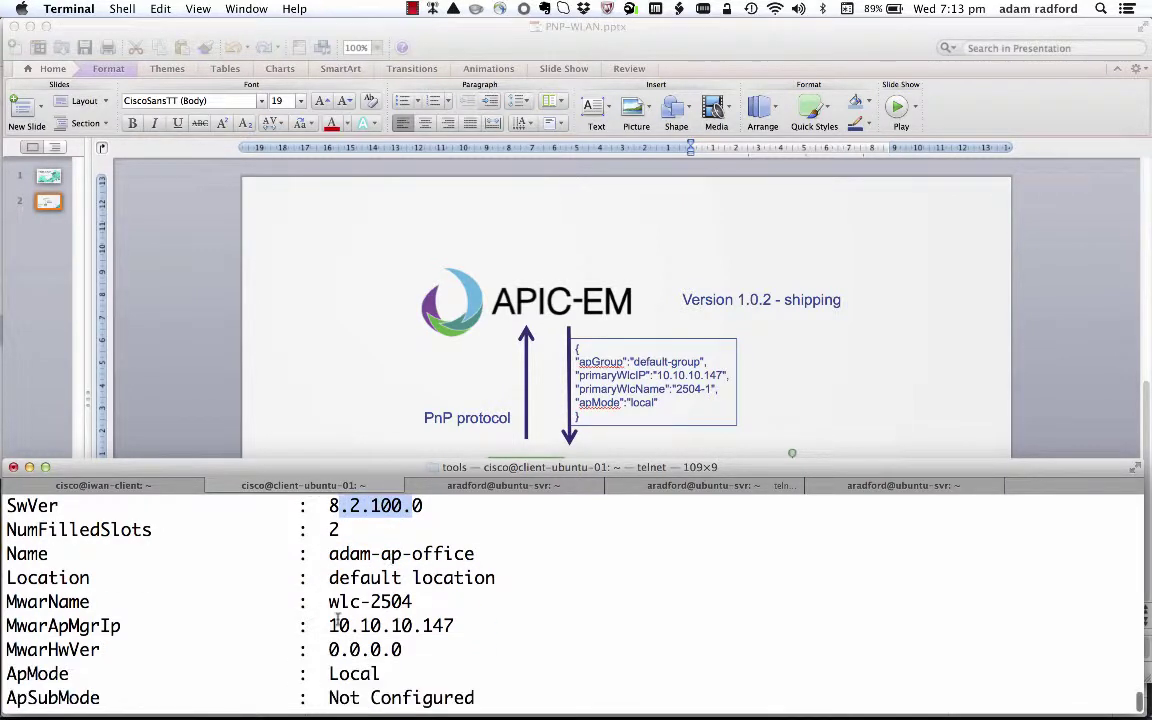
{"action": "left_click_drag", "start_coordinate": [316, 603], "coordinate": [473, 618]}
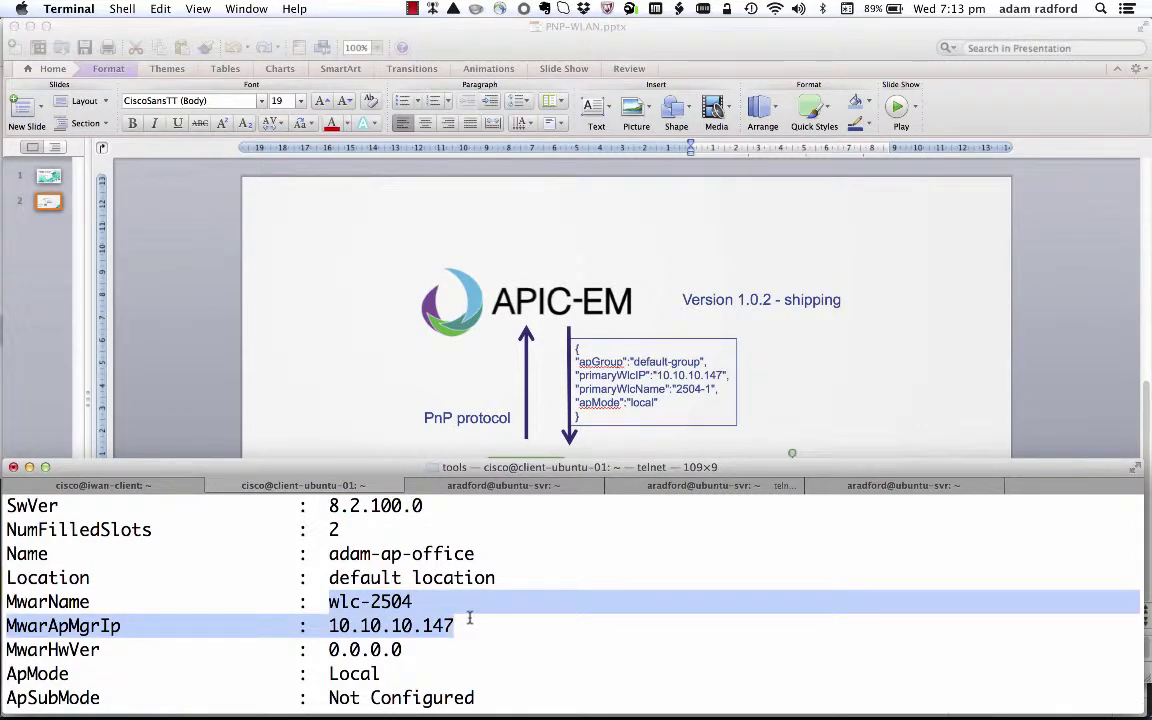
{"action": "scroll", "coordinate": [469, 618], "scroll_direction": "down", "scroll_amount": 15}
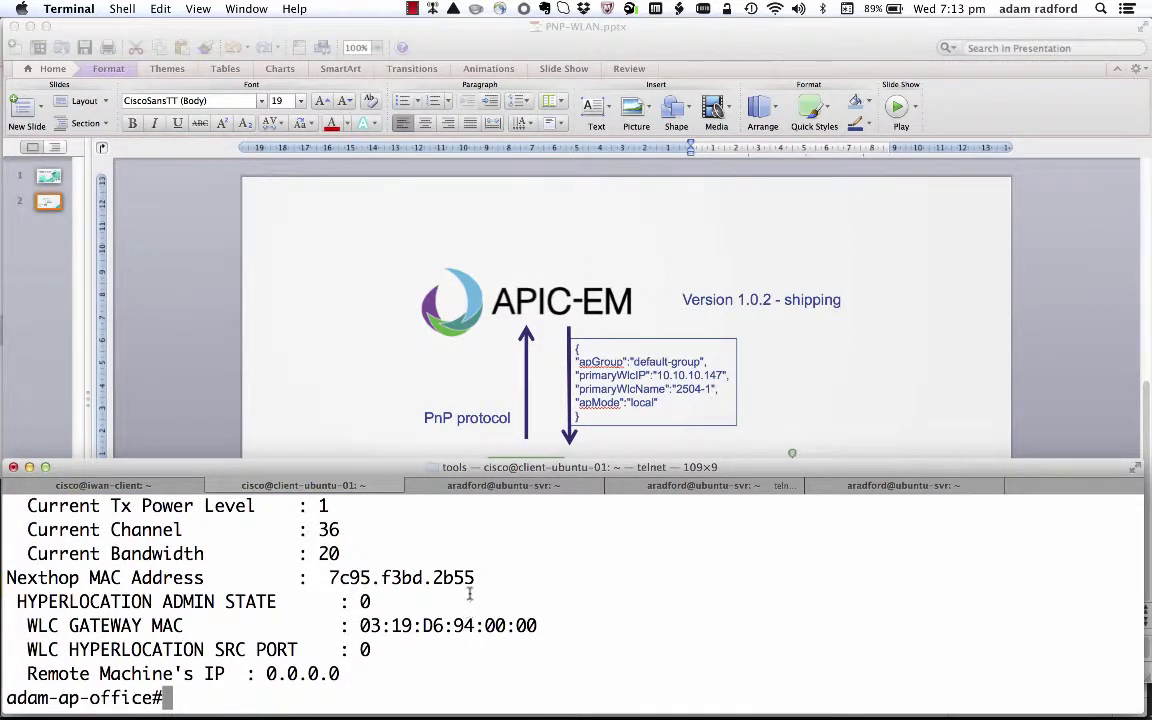
{"action": "left_click", "coordinate": [386, 400]}
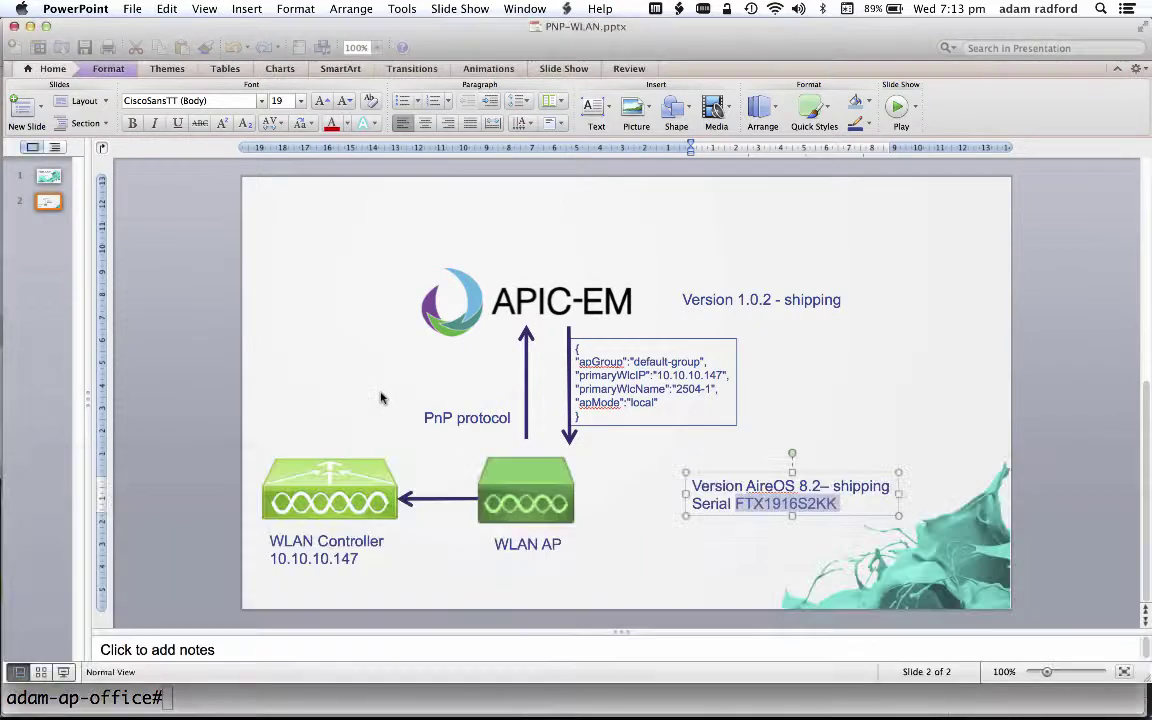